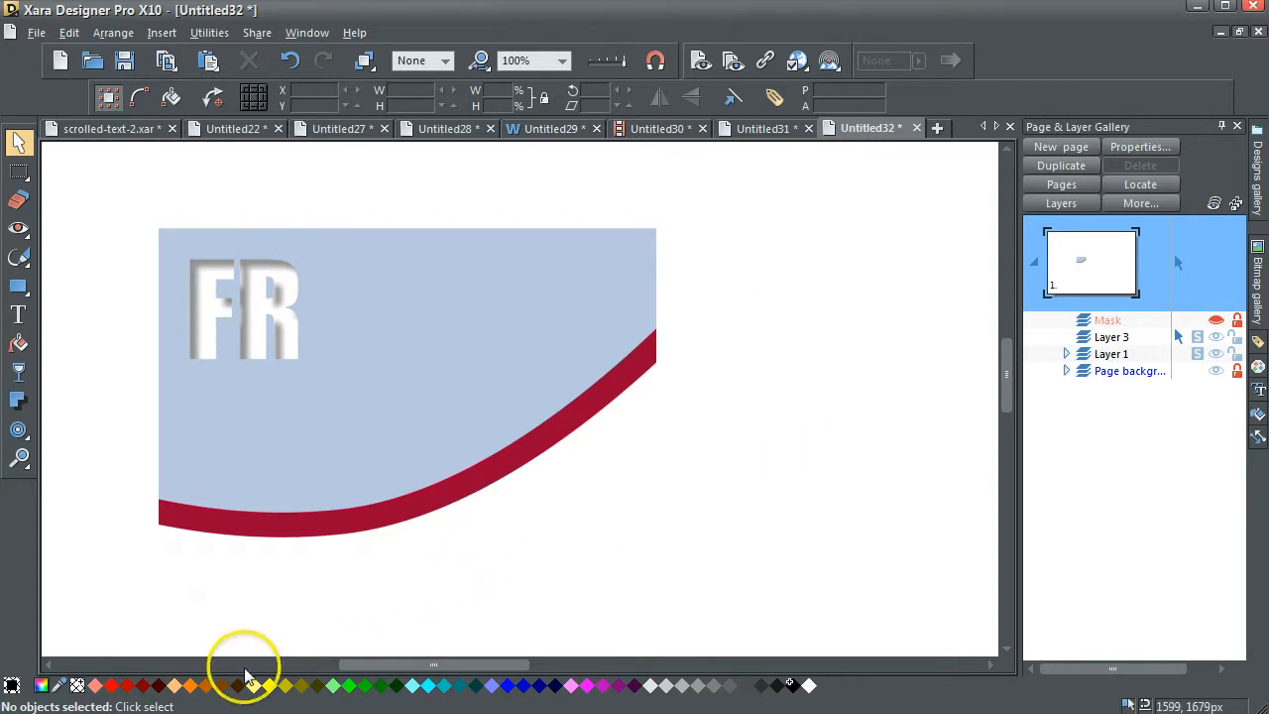
Set the page background colour to Pale Orange.
left_click_drag(174, 692, 857, 484)
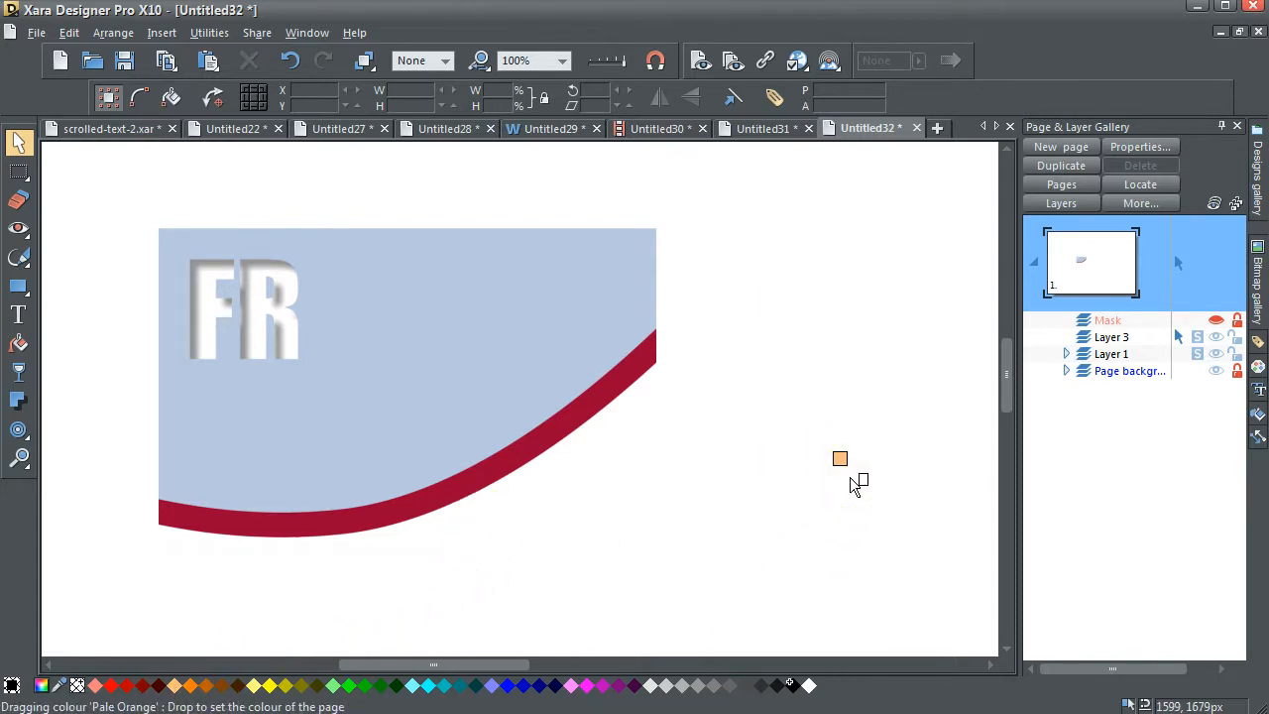
left_click_drag(852, 479, 852, 479)
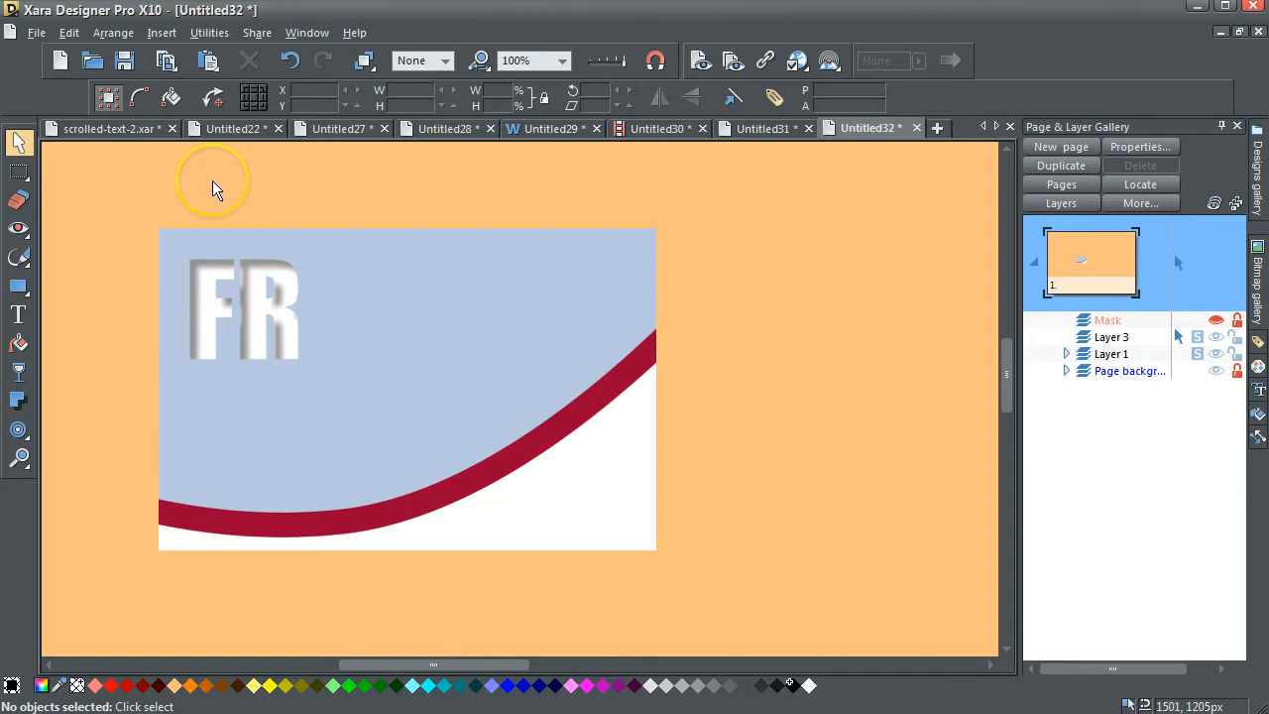
left_click(214, 222)
Draw a straight line with the Shape tool from outside the card's lower-left edge to beyond its upper-right edge, about 707 px long.
left_click(22, 260)
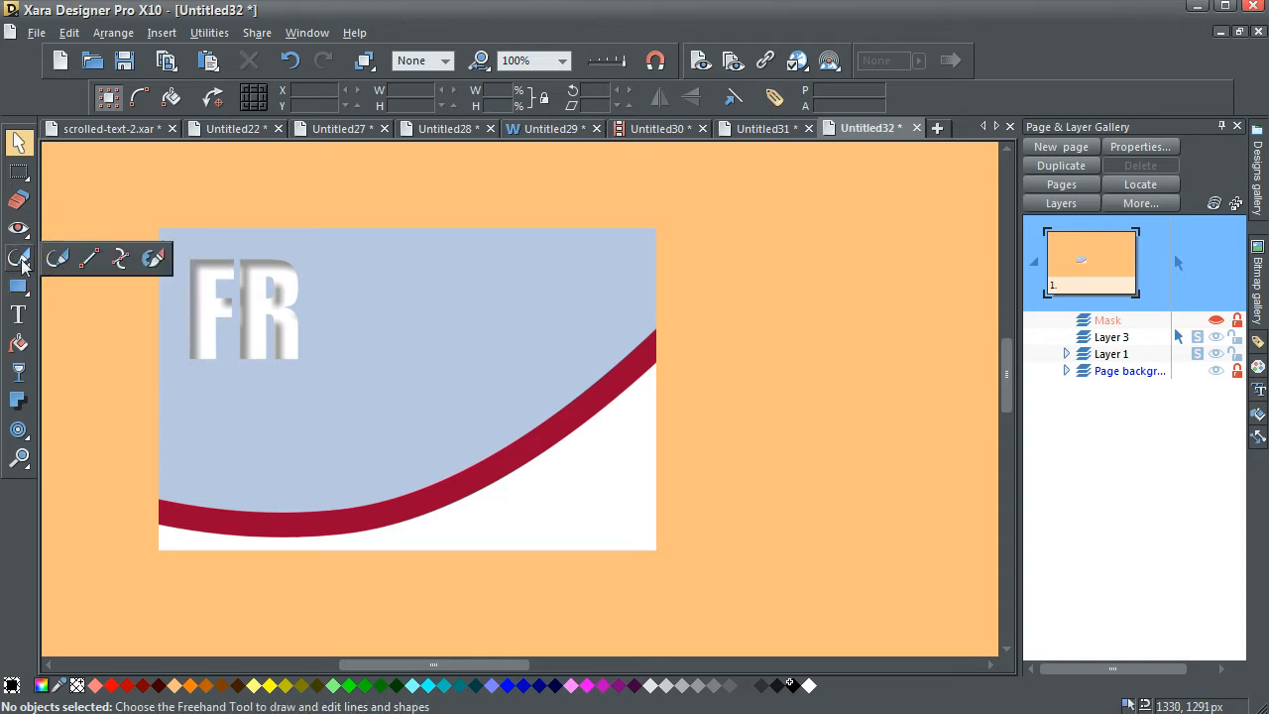
left_click(123, 260)
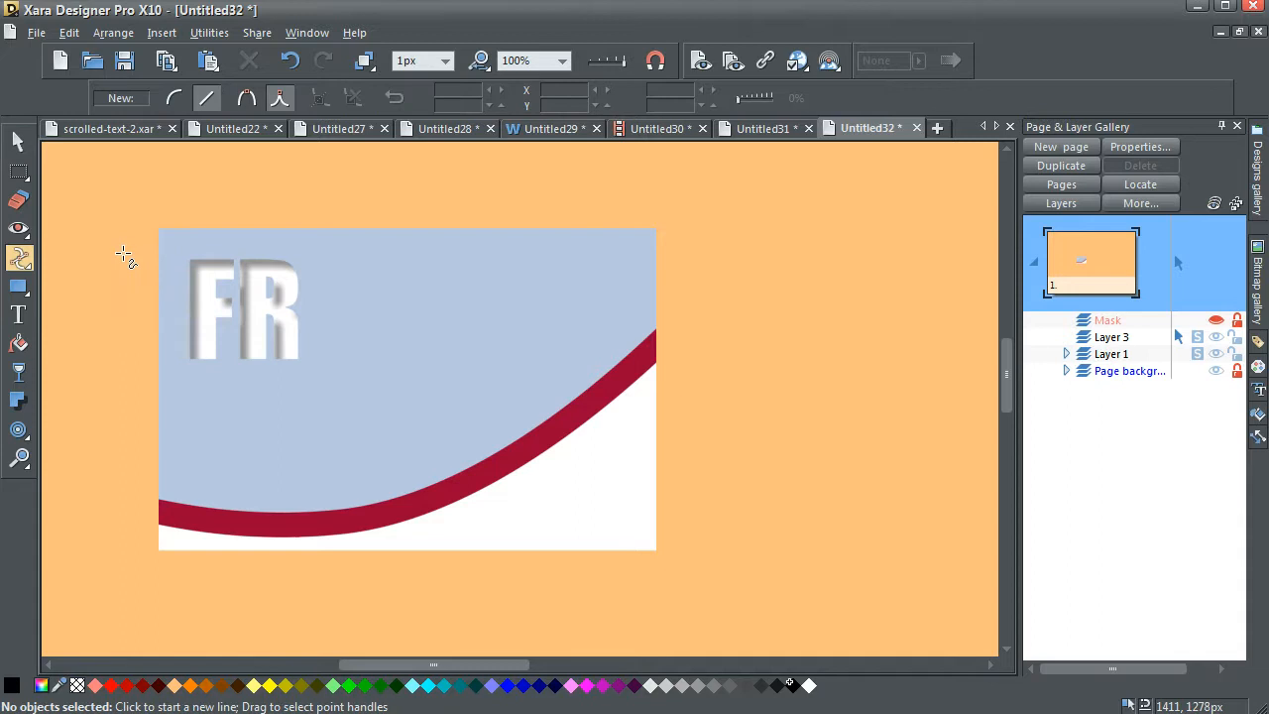
left_click(105, 495)
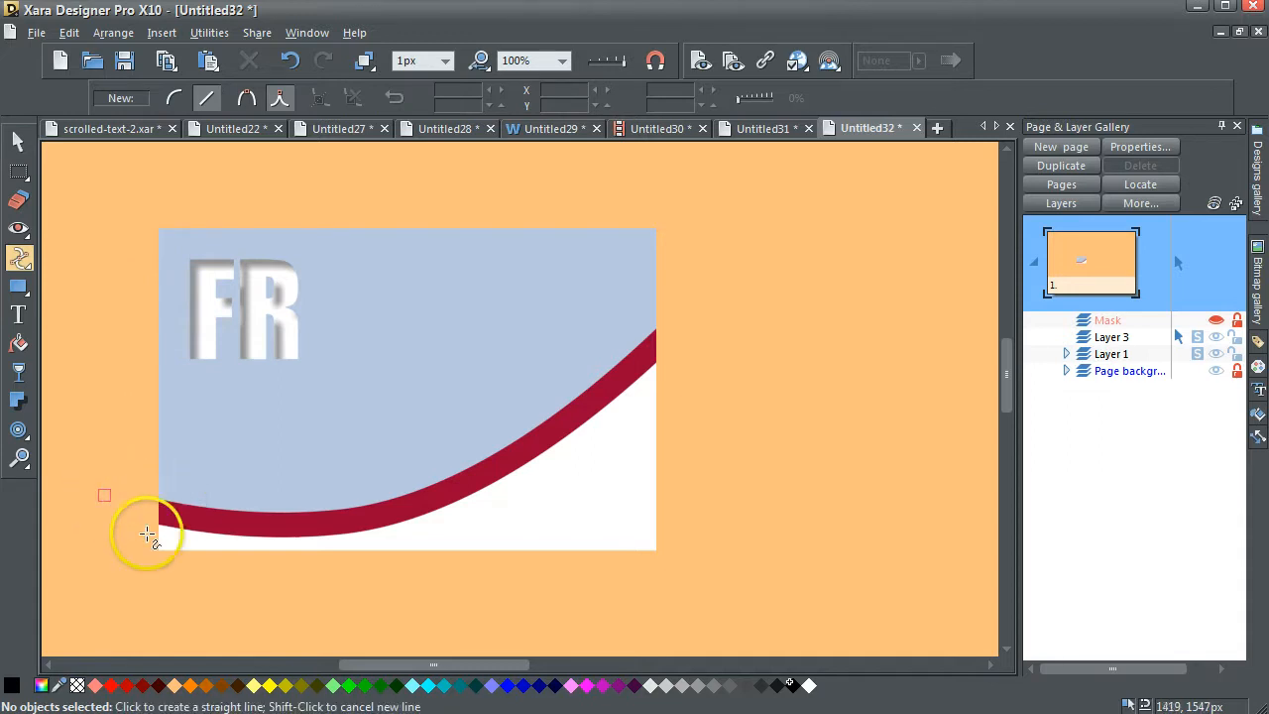
left_click(768, 290)
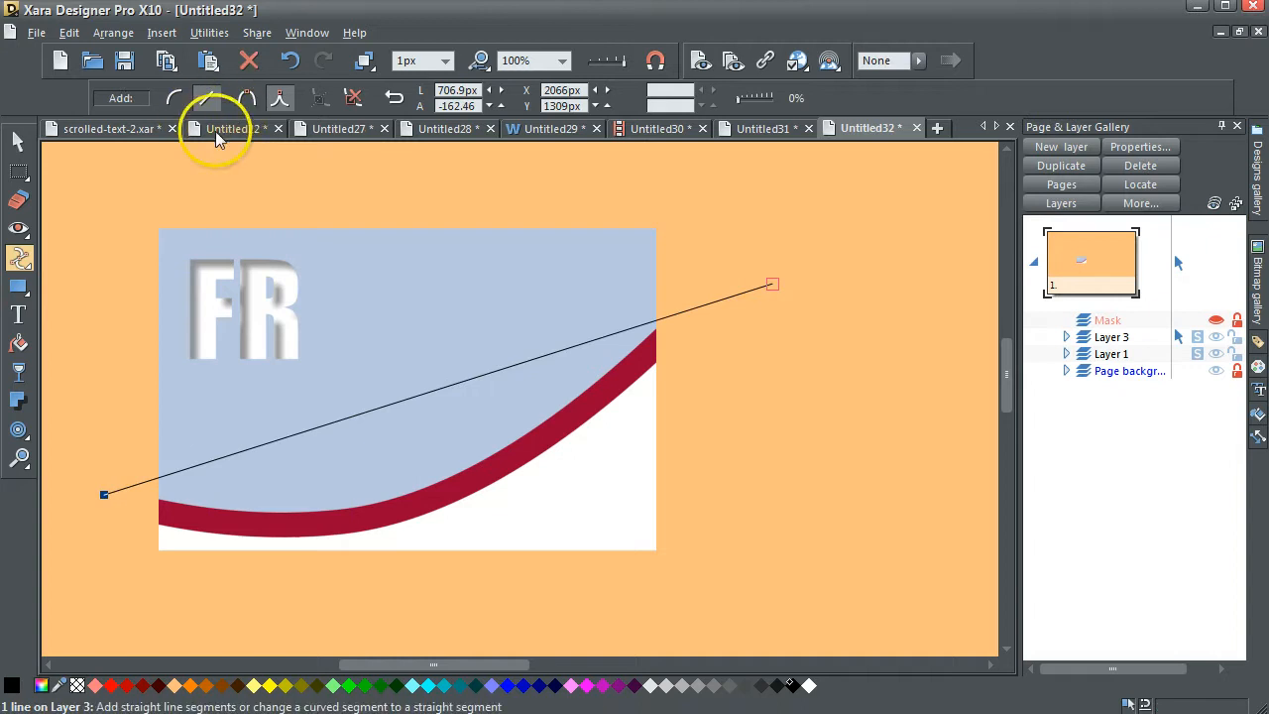
left_click(105, 494)
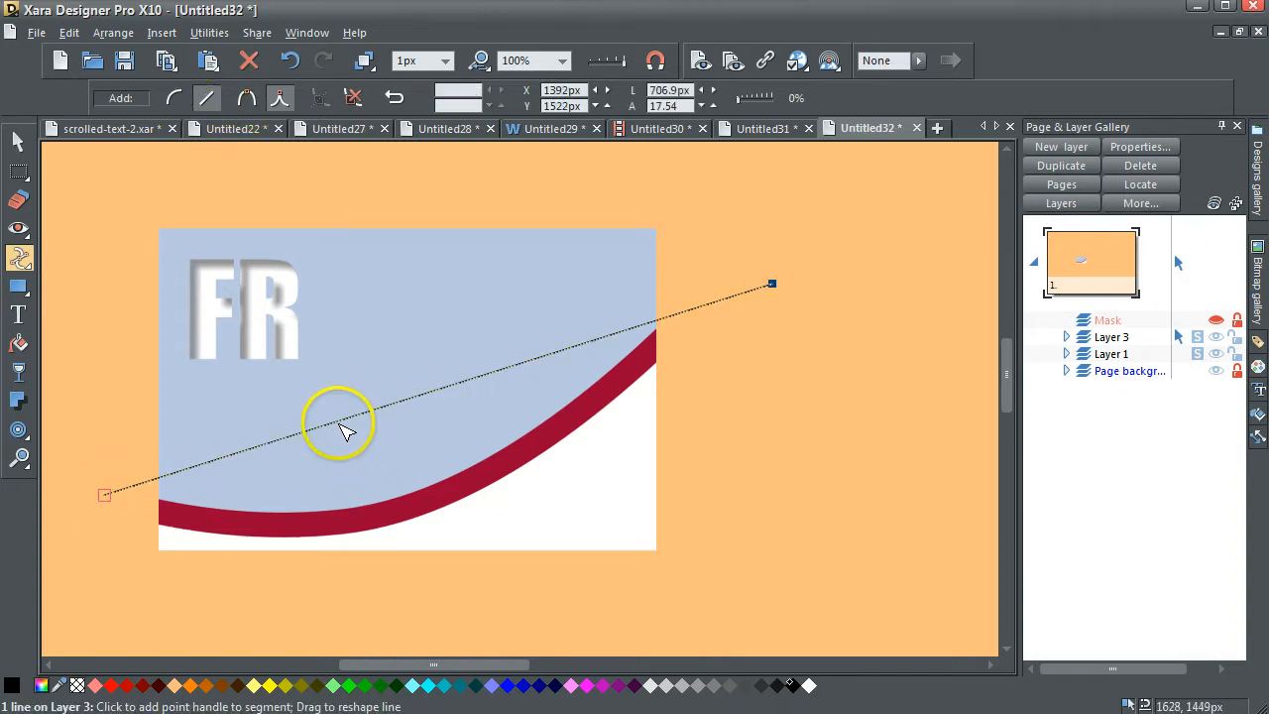
Bend the line into a curve centred along the dark red band by adjusting its curve handles and upper-right end point.
left_click_drag(342, 428, 346, 461)
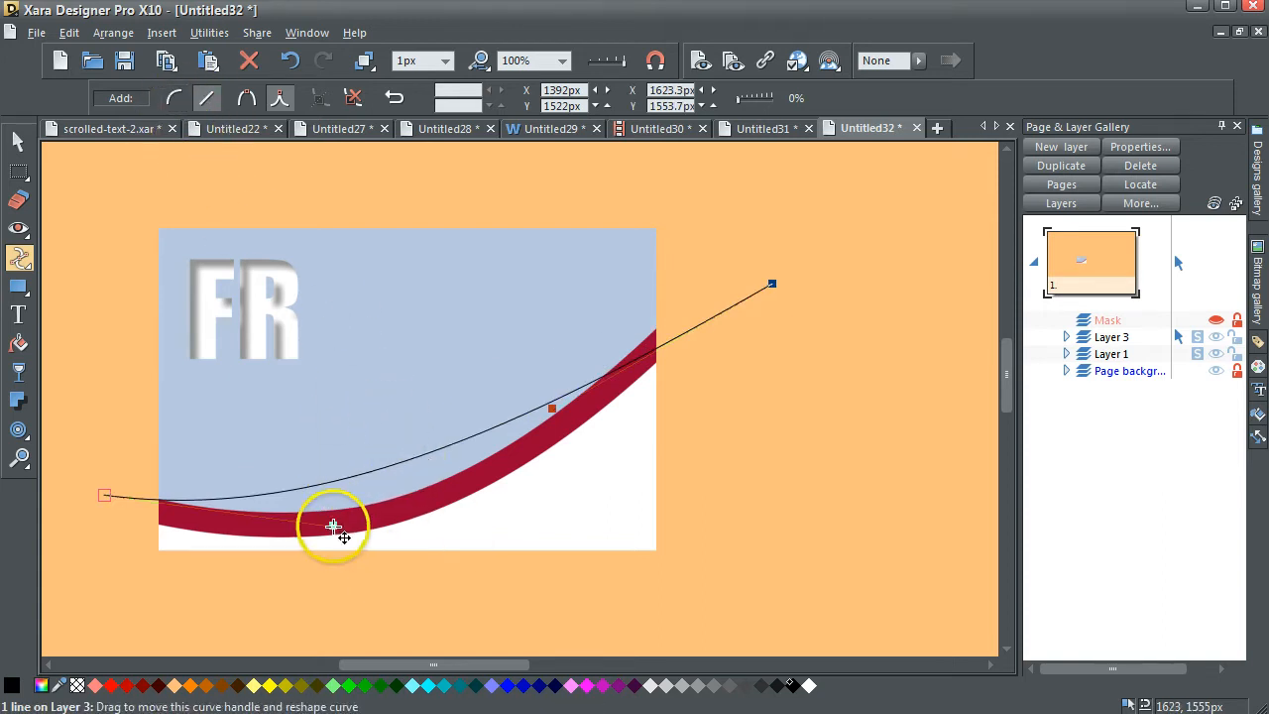
left_click_drag(334, 525, 339, 572)
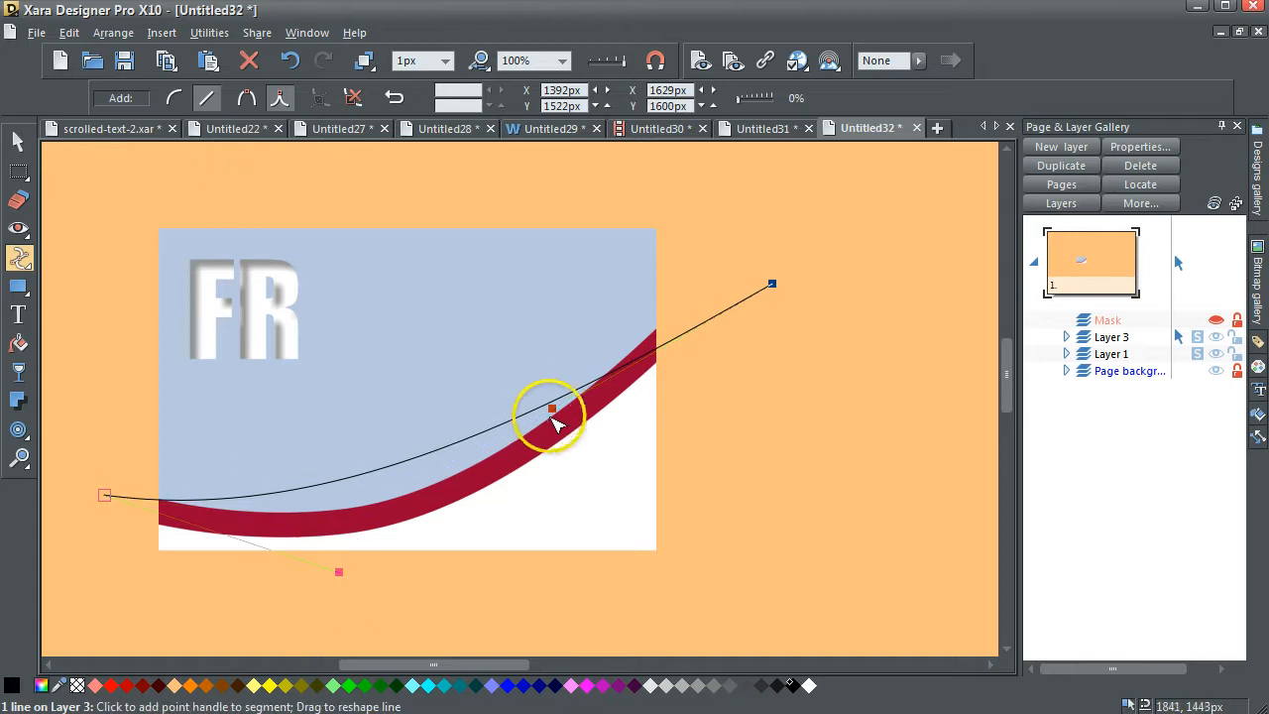
left_click_drag(552, 412, 553, 464)
left_click_drag(772, 286, 744, 252)
left_click_drag(543, 457, 537, 506)
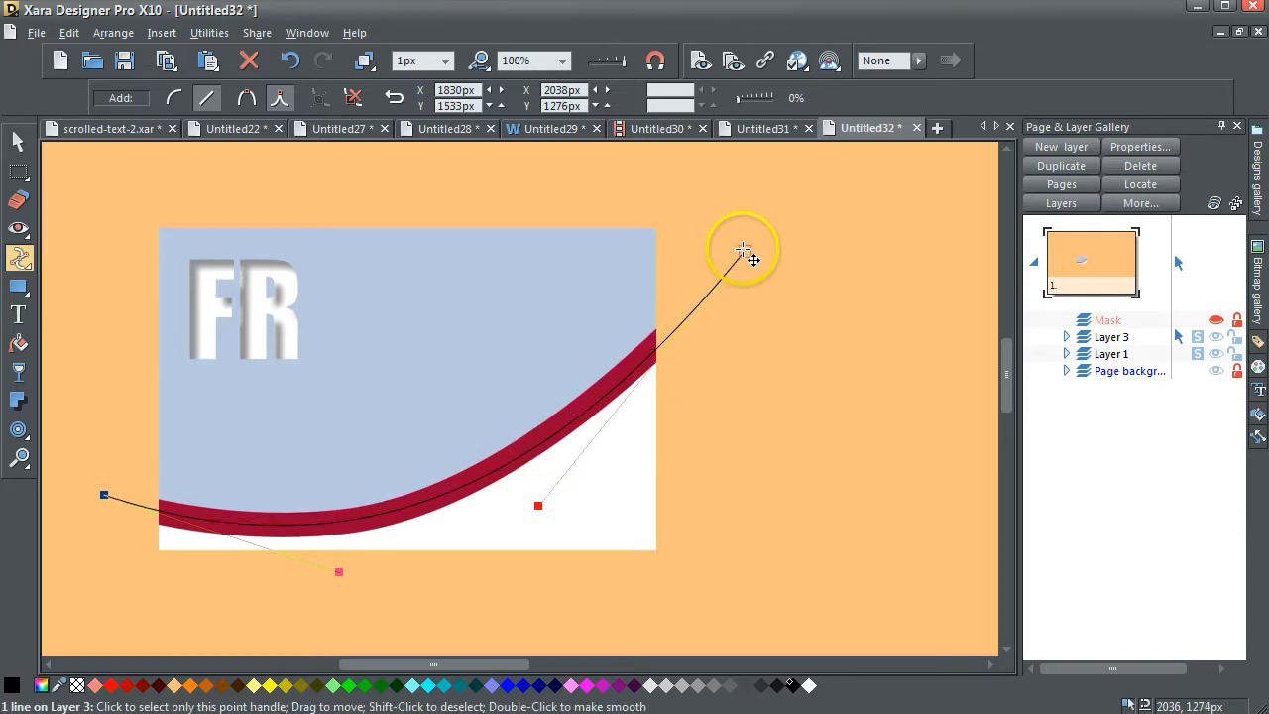
left_click_drag(749, 259, 742, 246)
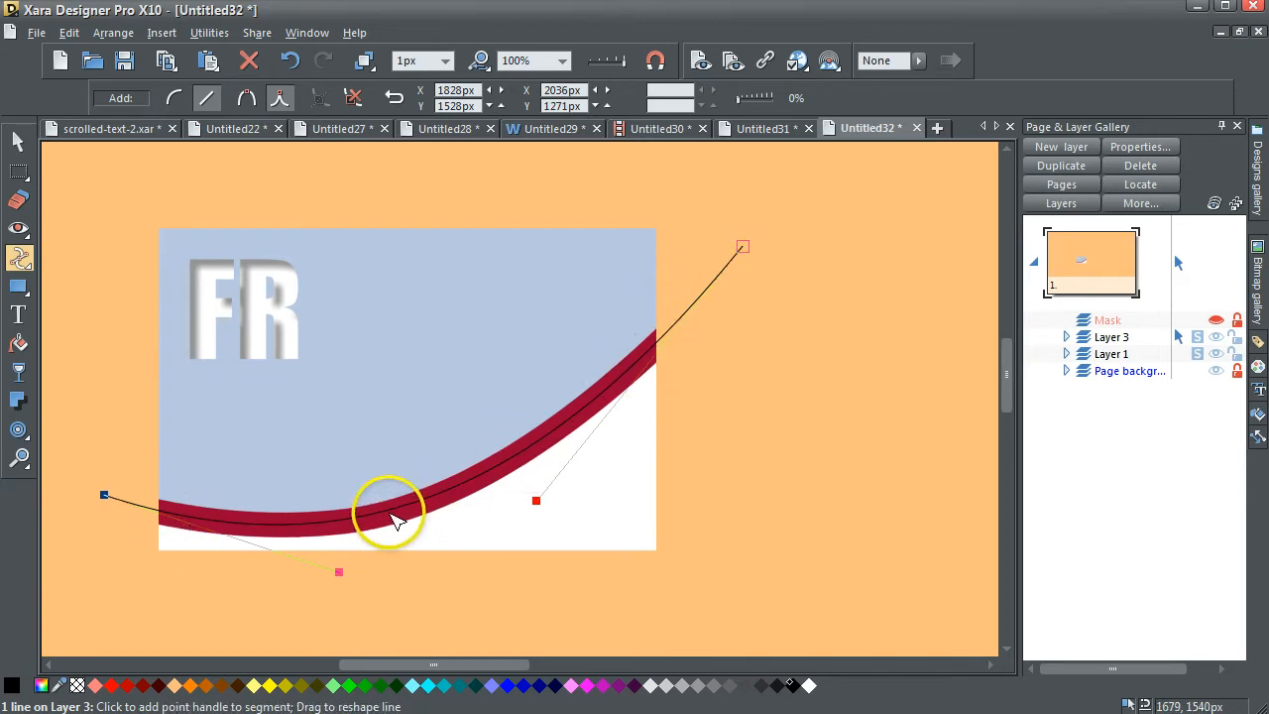
left_click(394, 519)
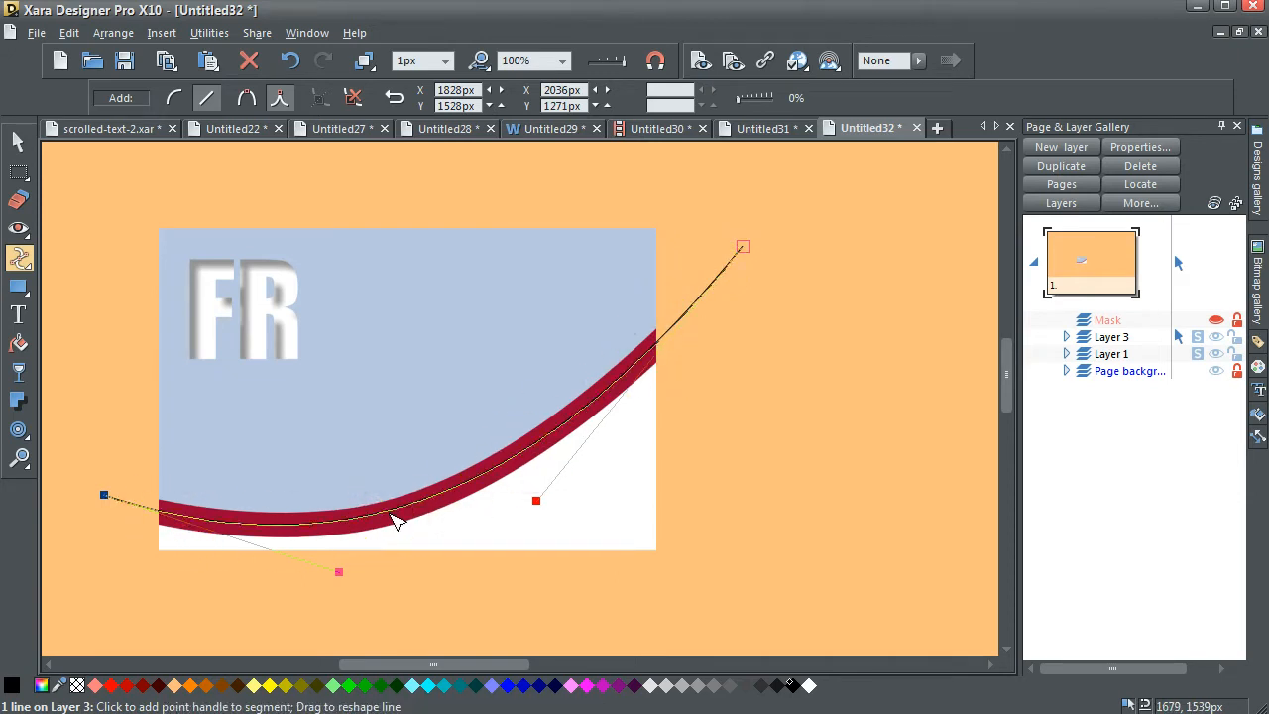
left_click_drag(394, 521, 394, 522)
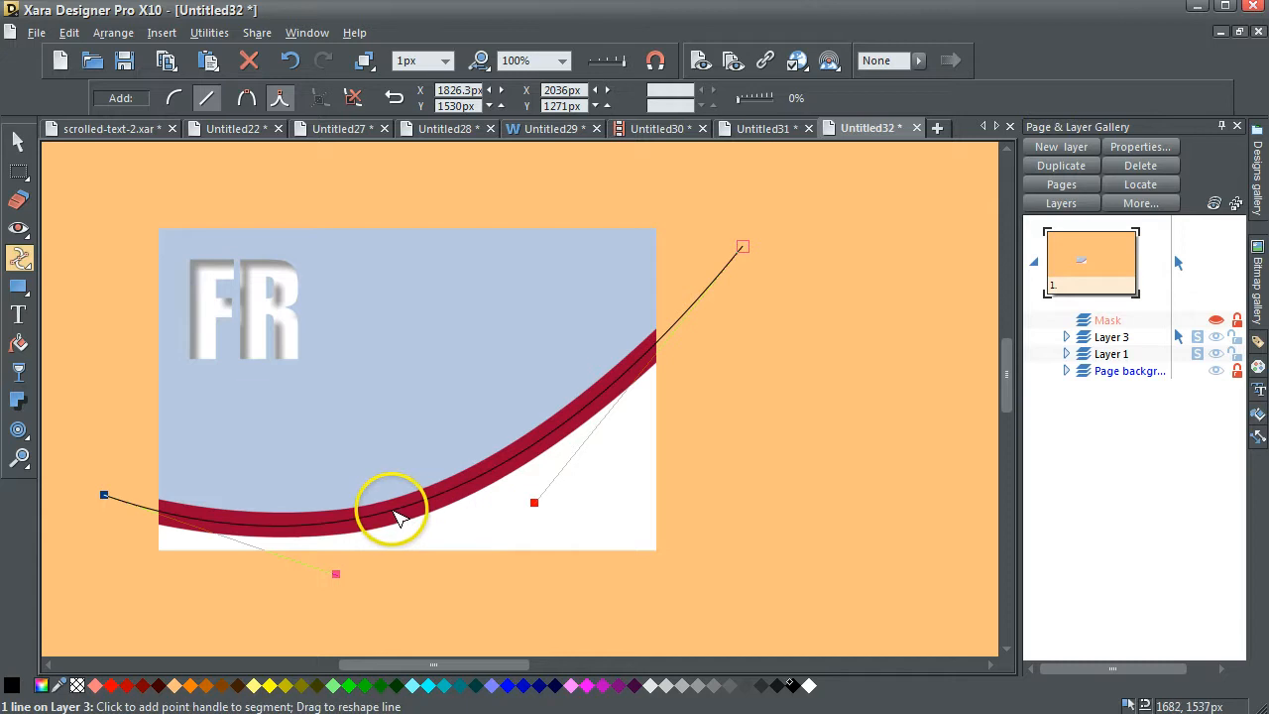
left_click_drag(395, 515, 397, 517)
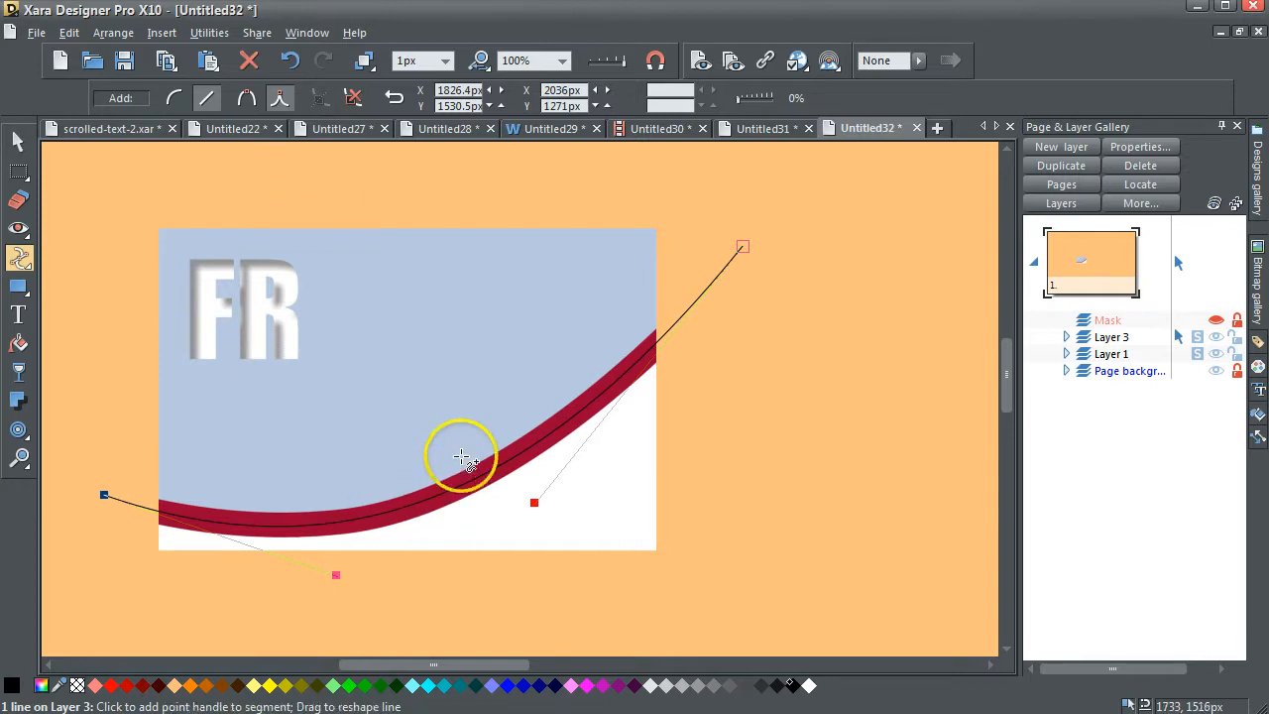
Set the curve's line width to 24px and apply a flat transparency of 37.5%.
left_click(446, 63)
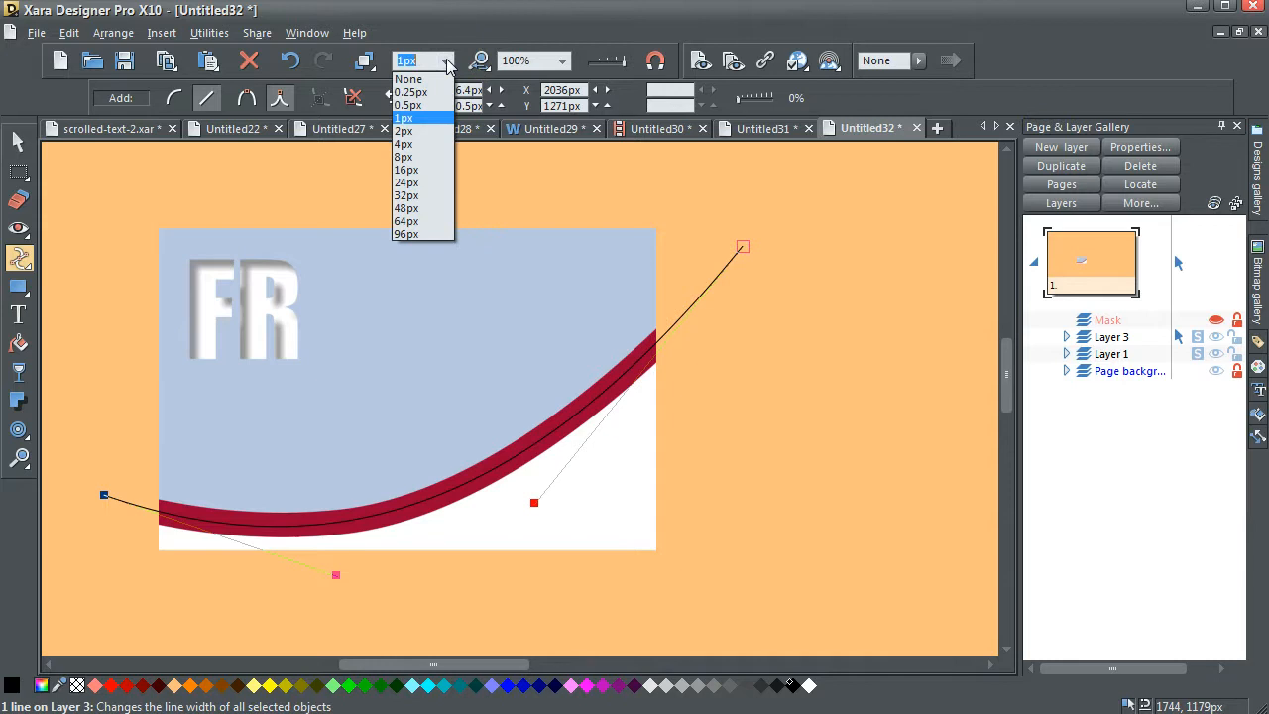
left_click(415, 185)
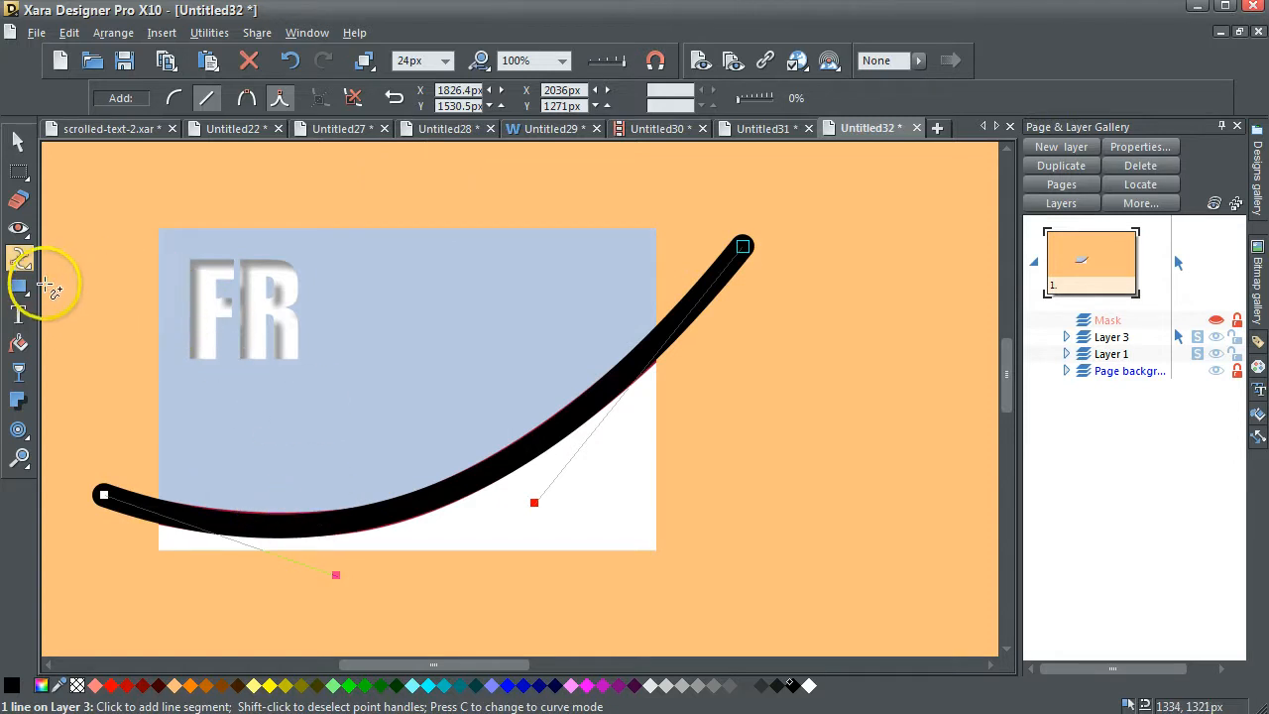
left_click(18, 372)
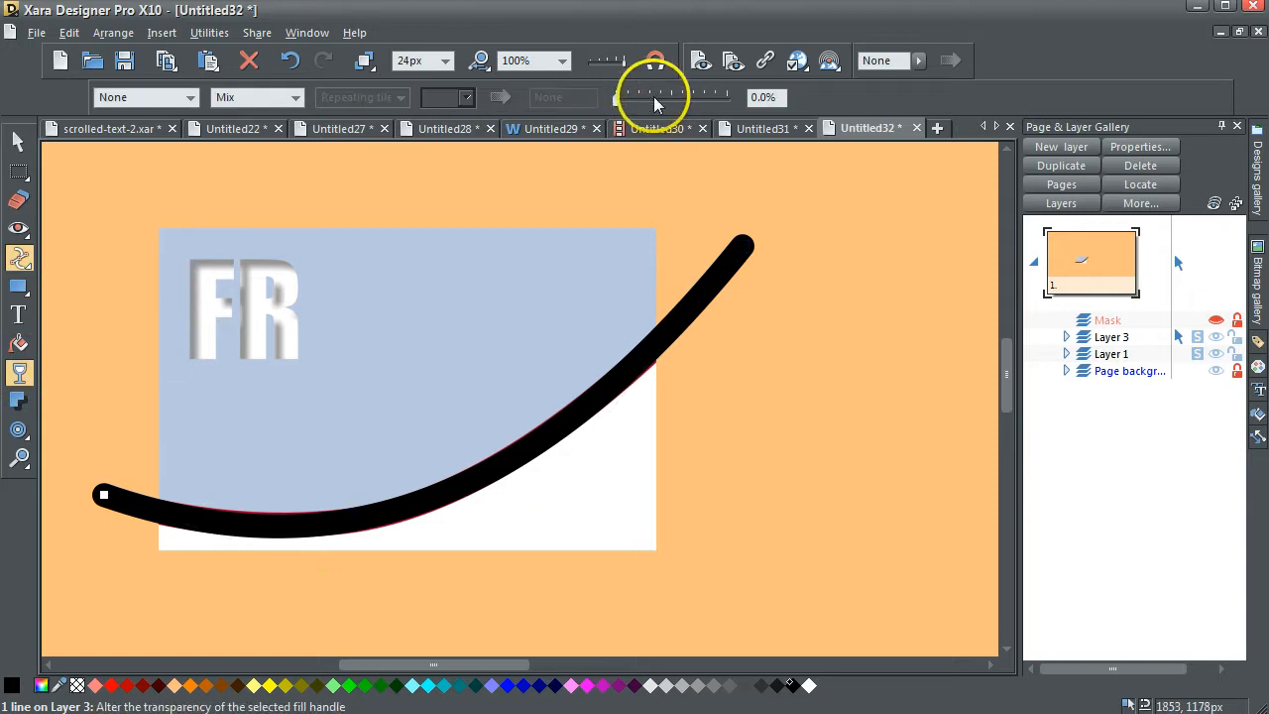
left_click_drag(621, 101, 659, 103)
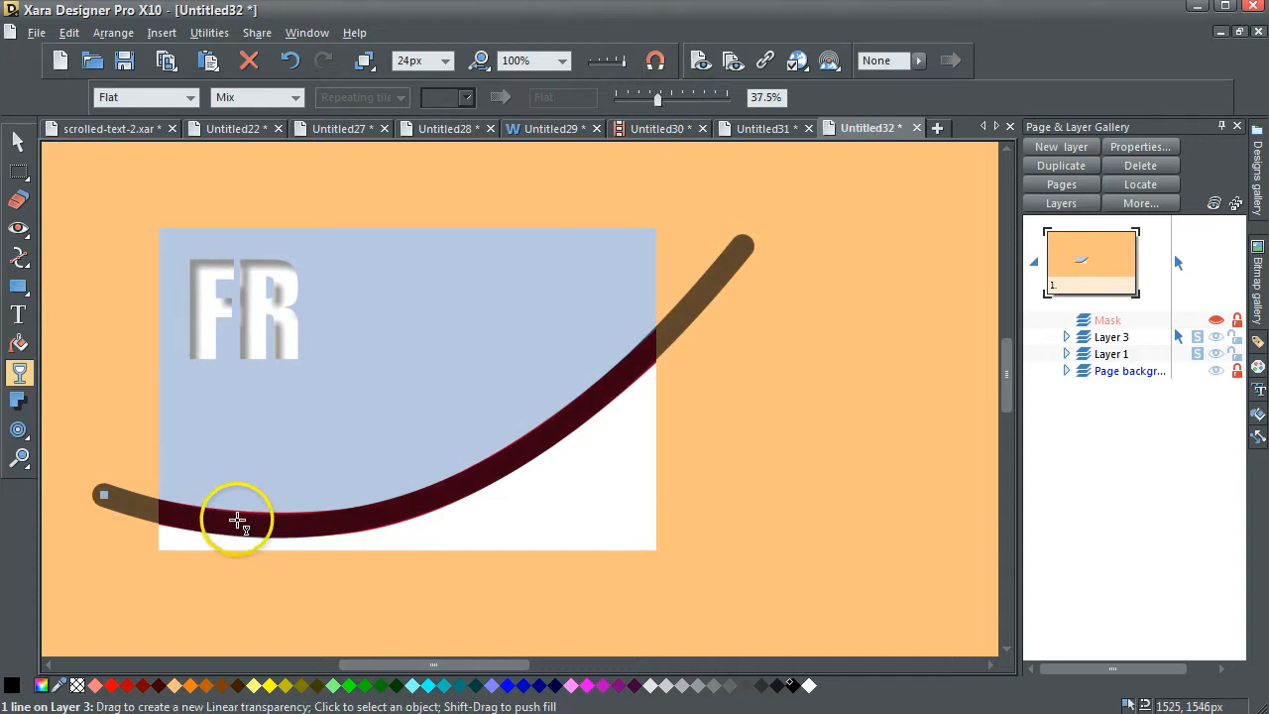
Adjust the thick semi-transparent curve and its right curve handle to match the dark red band underneath.
left_click(20, 255)
left_click_drag(256, 539, 249, 529)
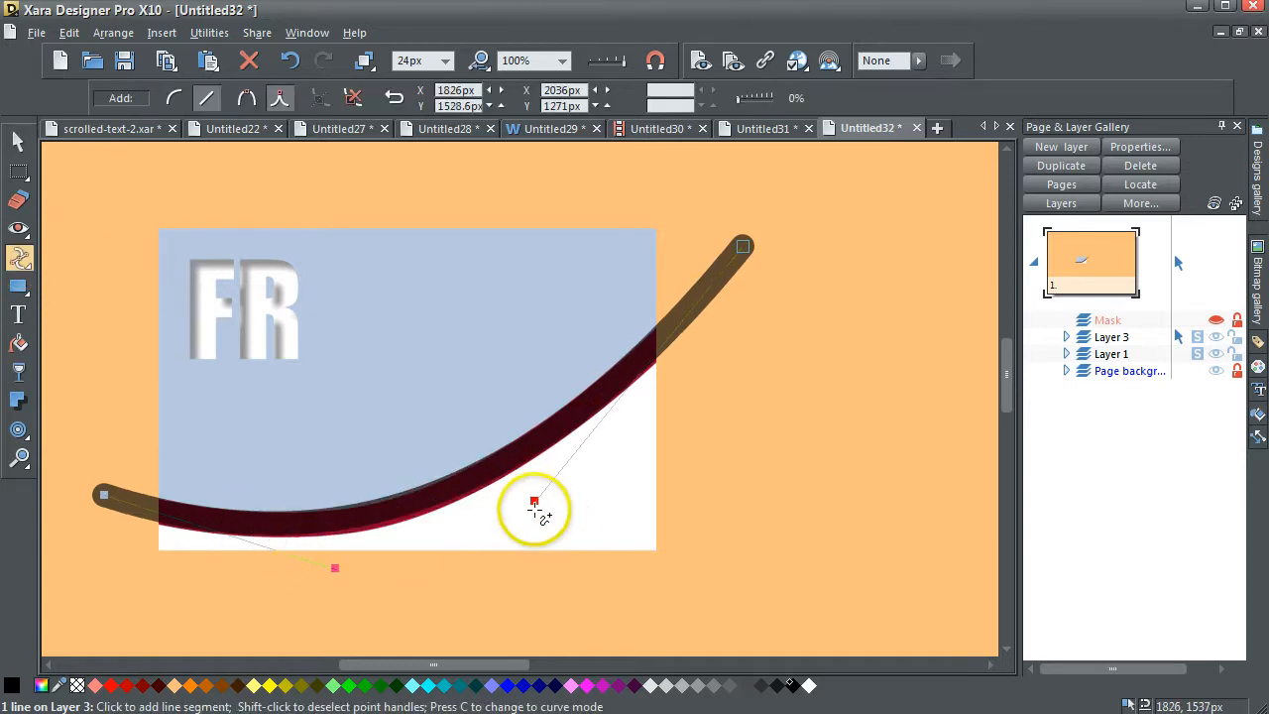
left_click_drag(534, 501, 528, 517)
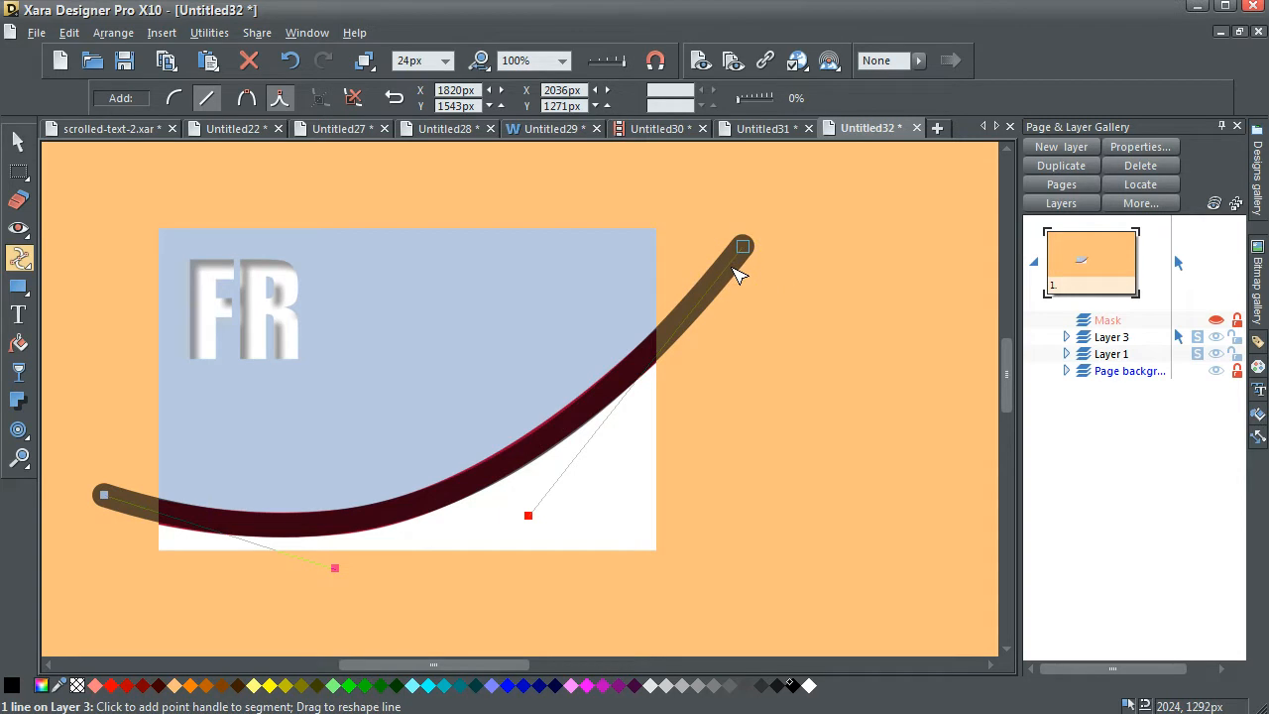
Try nudging the curve's upper-right end point up by 3 px.
key("Up")
key("Up")
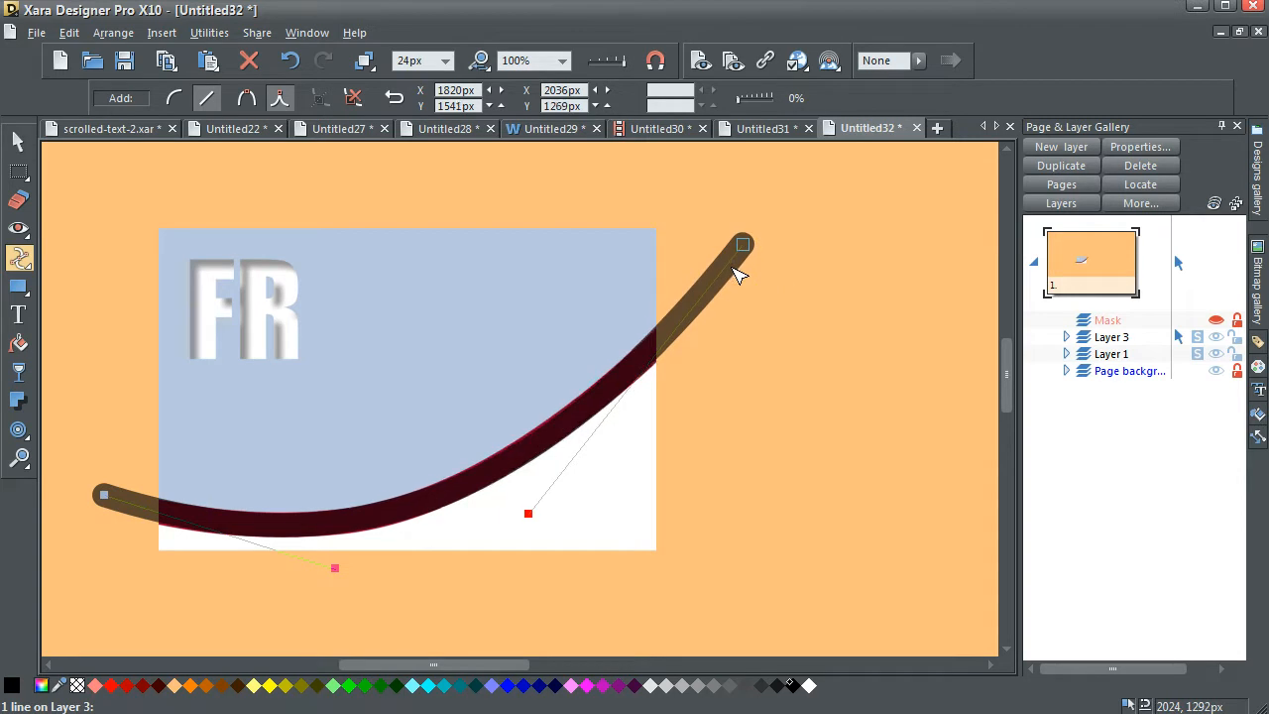
key("Up")
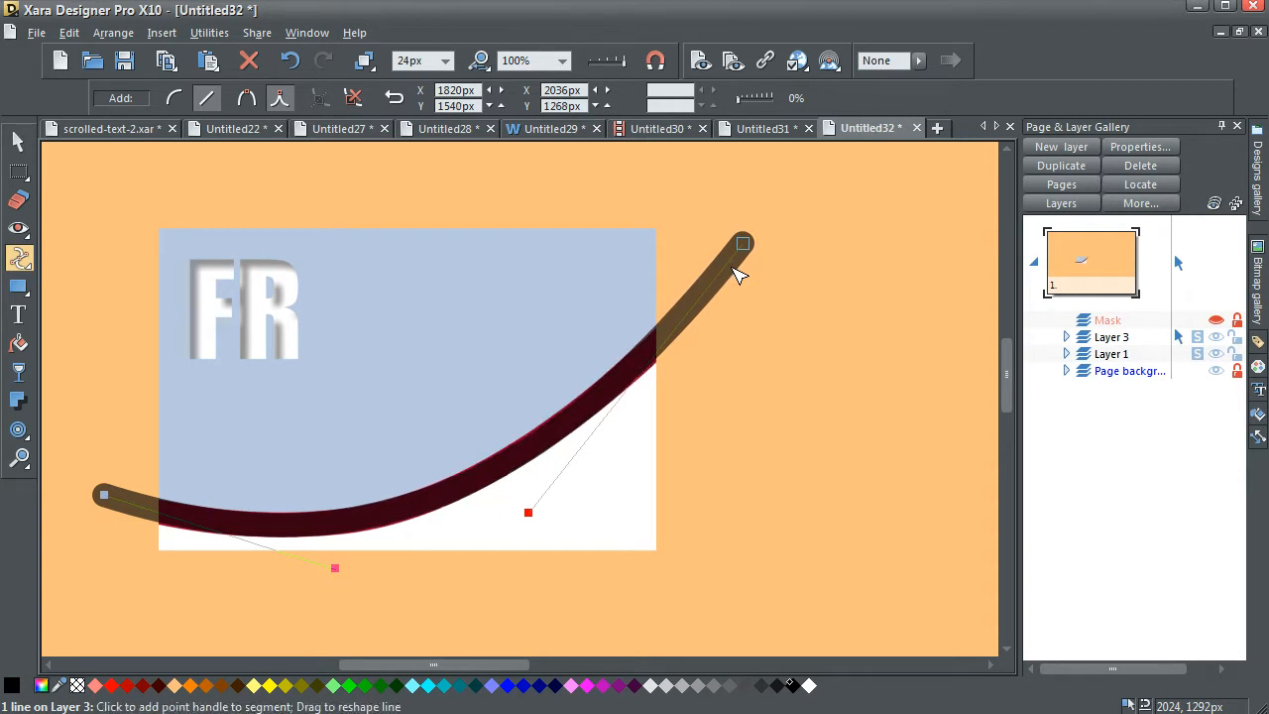
key("Down")
key("Down")
key("Down")
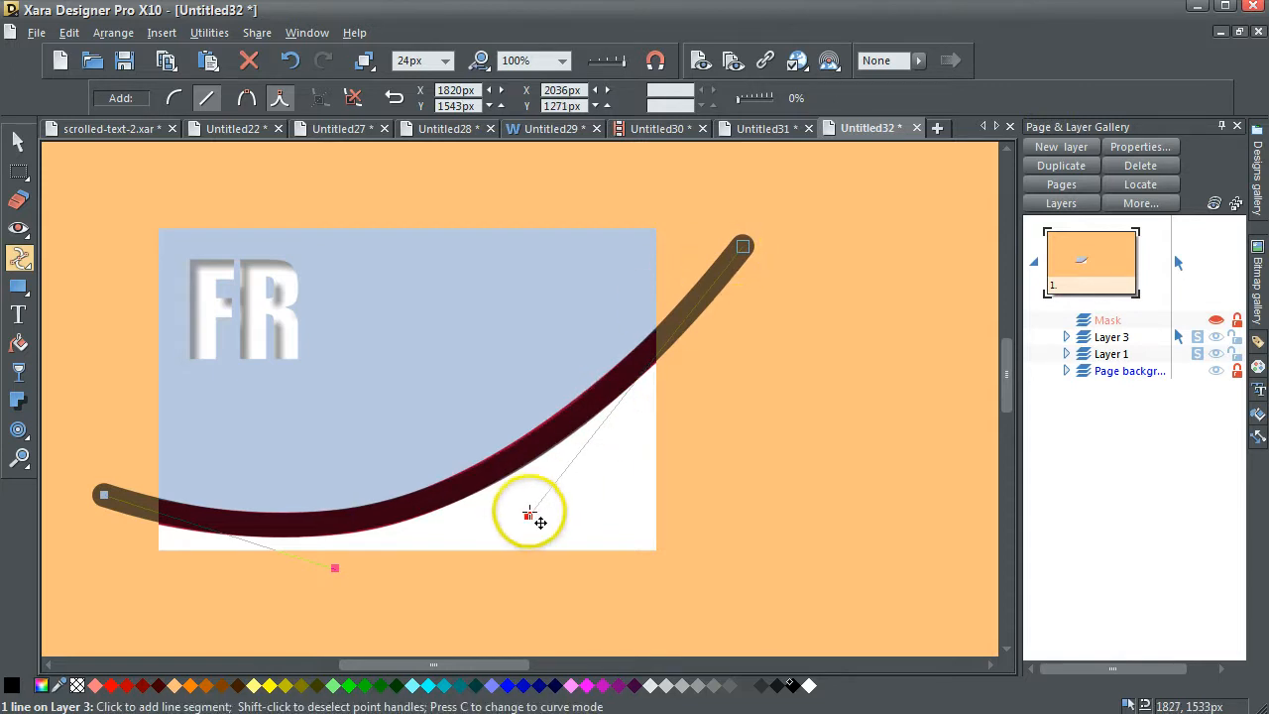
Readjust the right curve handle, add a point near the curve's middle aligned with the band, and deselect the line.
left_click_drag(529, 515, 528, 506)
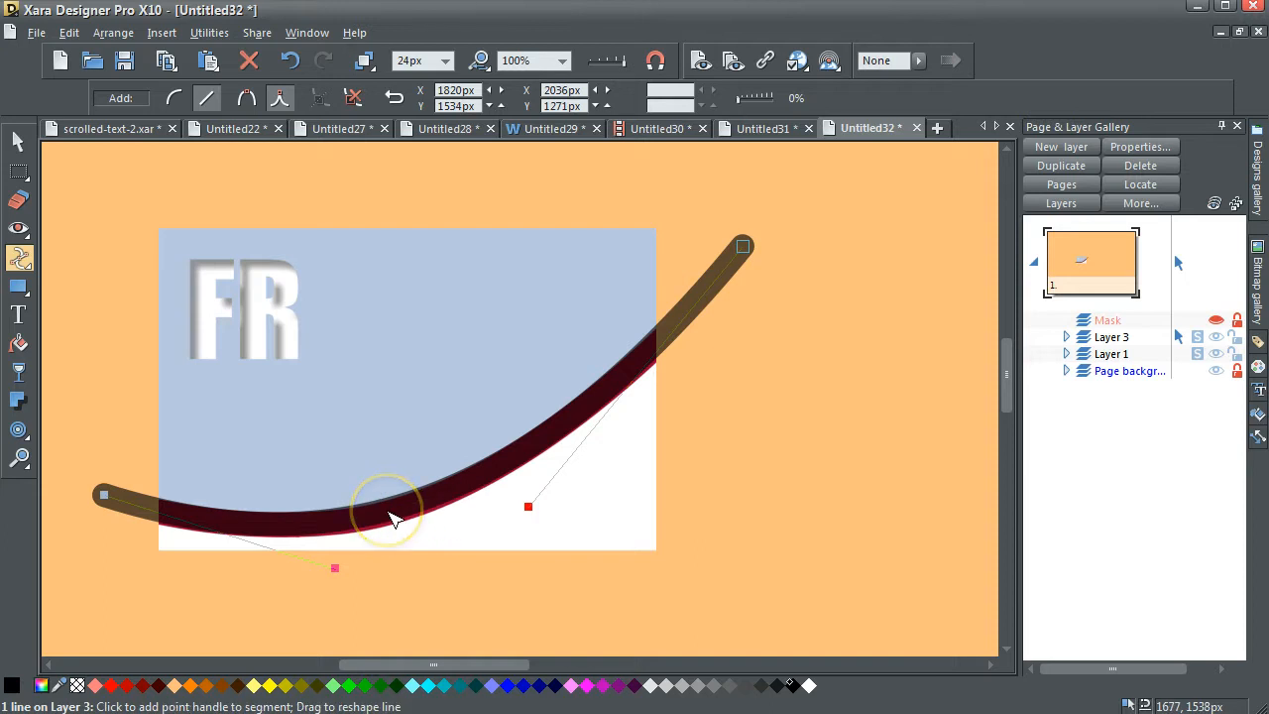
left_click(390, 513)
left_click_drag(387, 510, 391, 515)
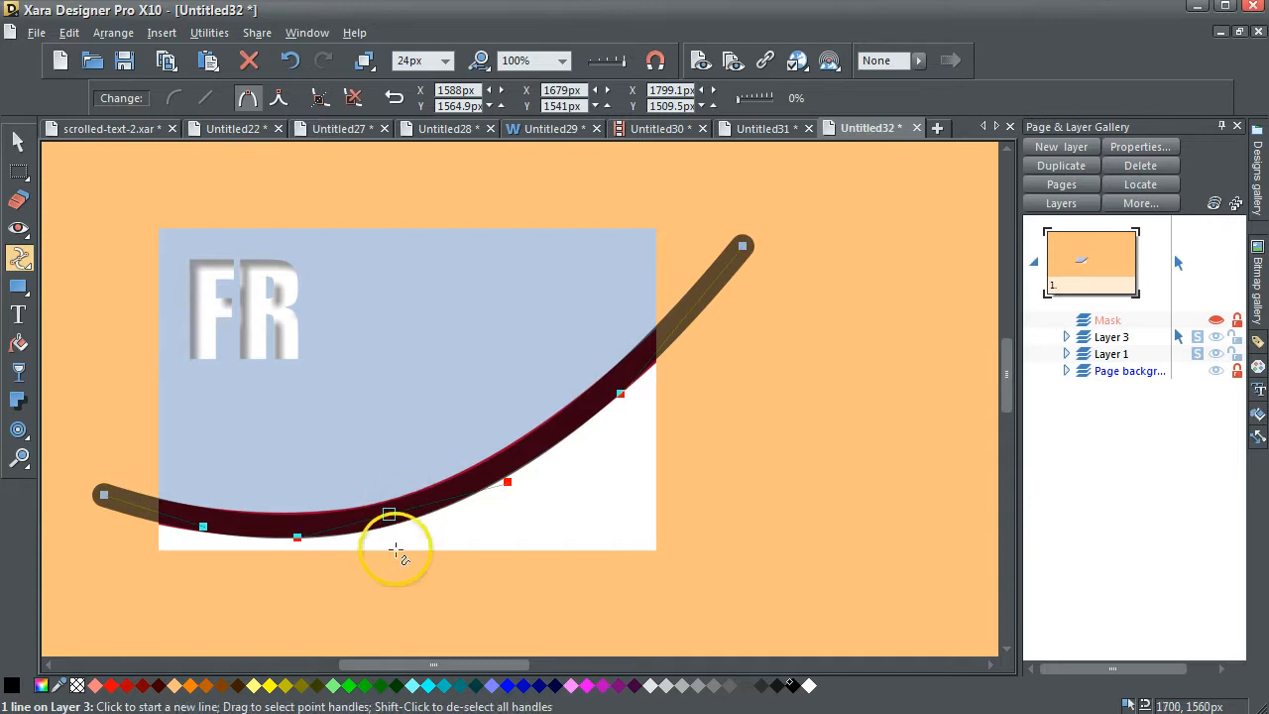
left_click(18, 144)
key("Escape")
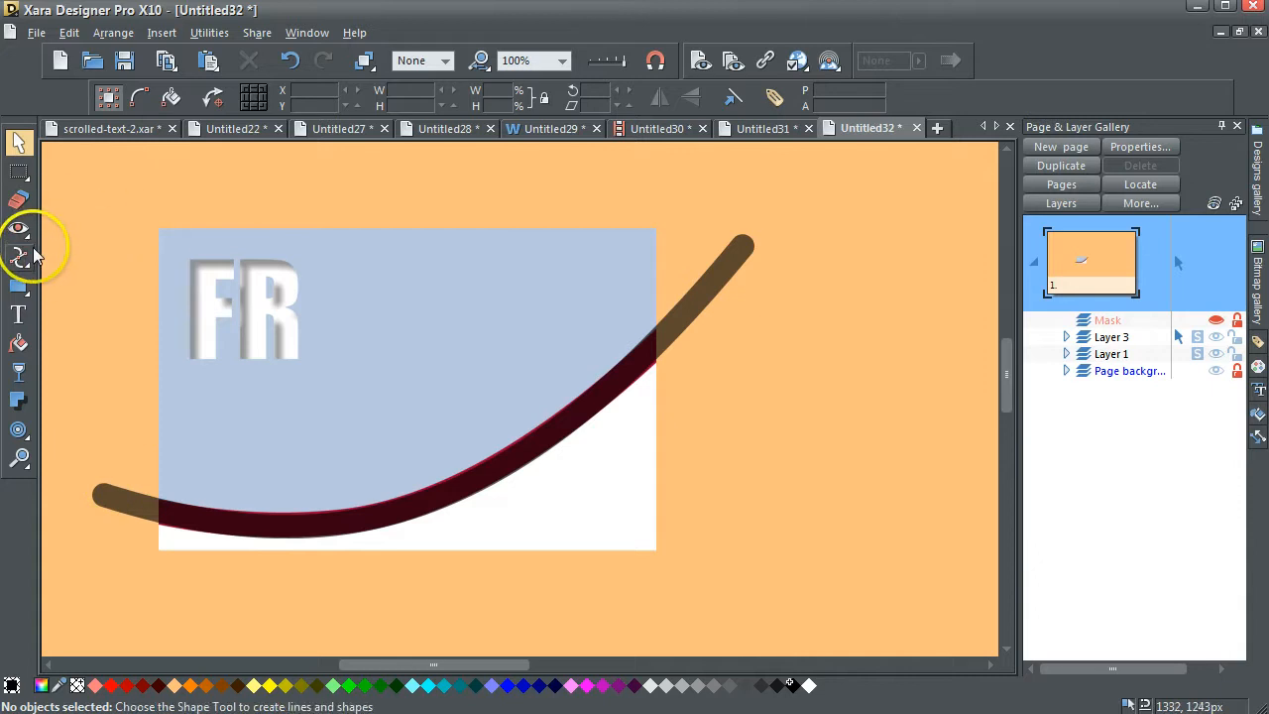
Draw a black rectangle of 502 by 326 px that covers the whole card.
mouse_move(19, 228)
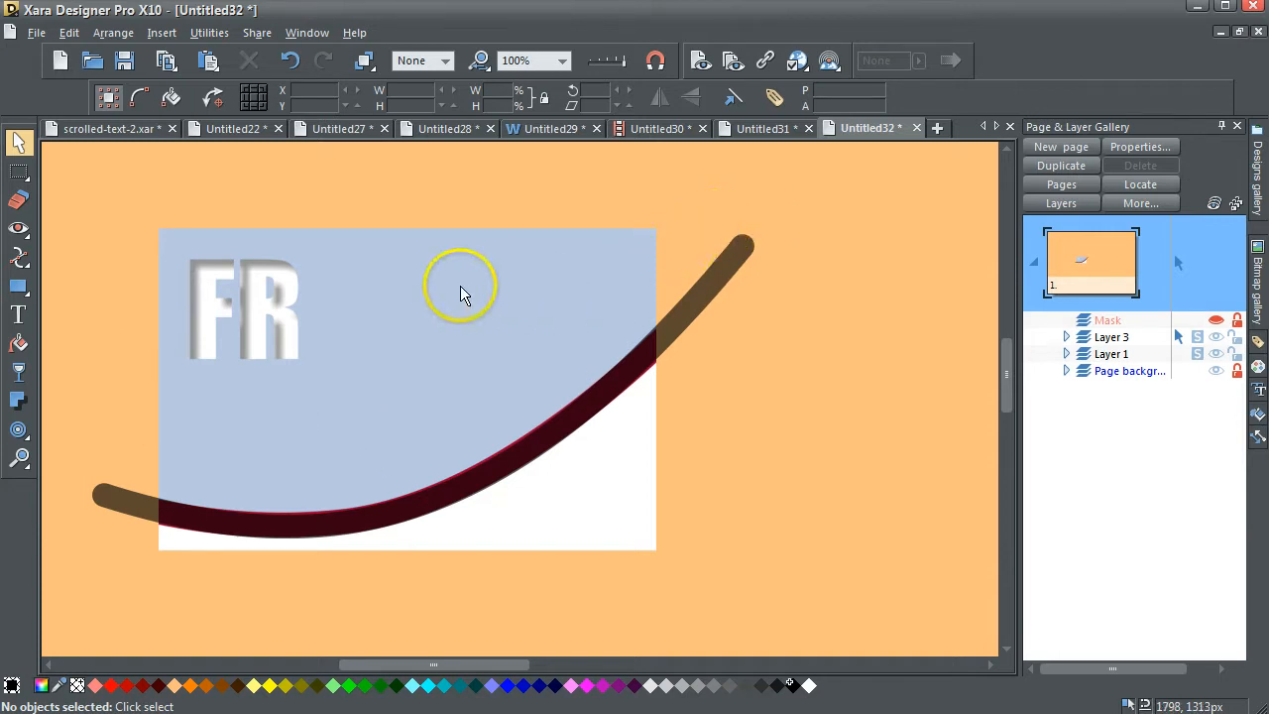
left_click(19, 286)
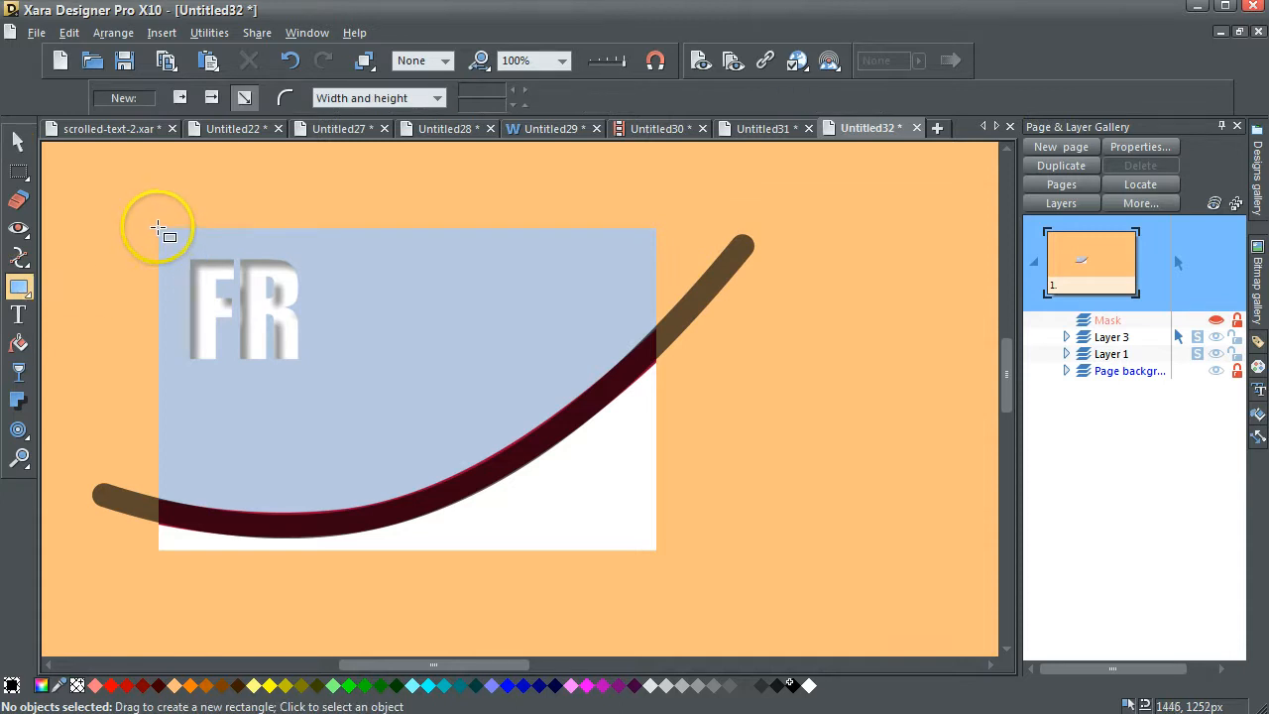
left_click_drag(158, 229, 654, 549)
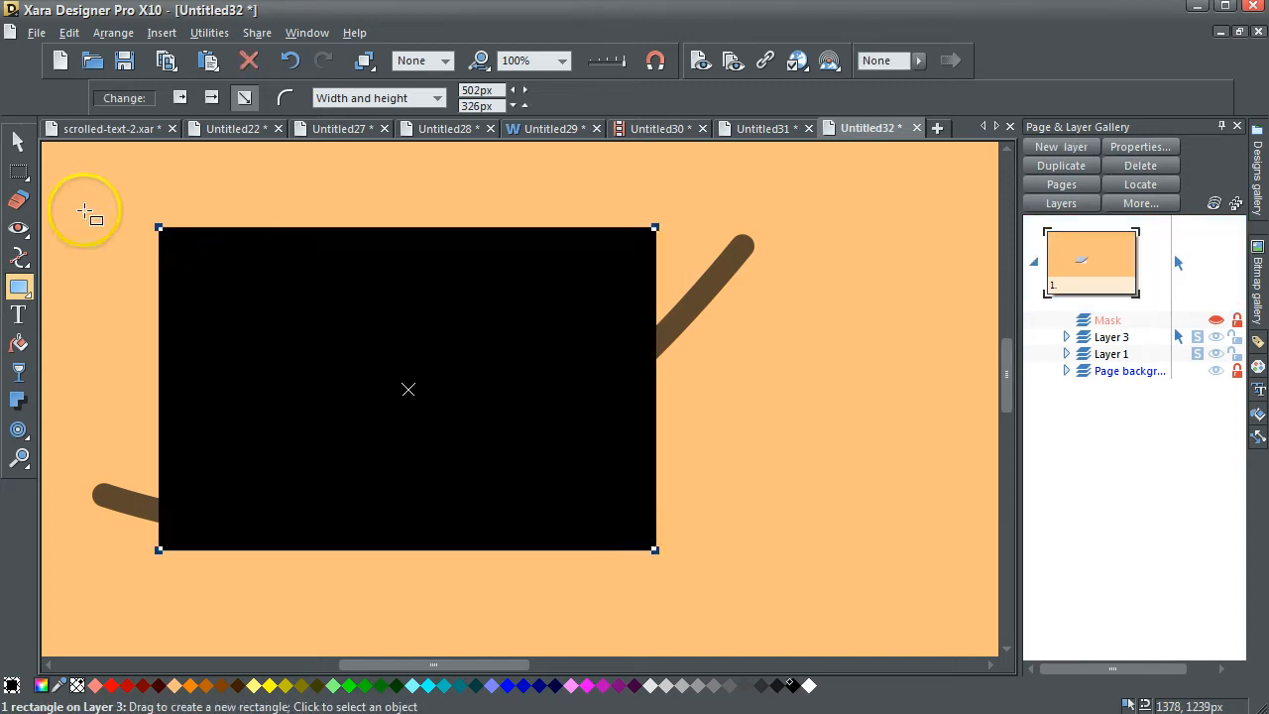
left_click(18, 141)
left_click(20, 172)
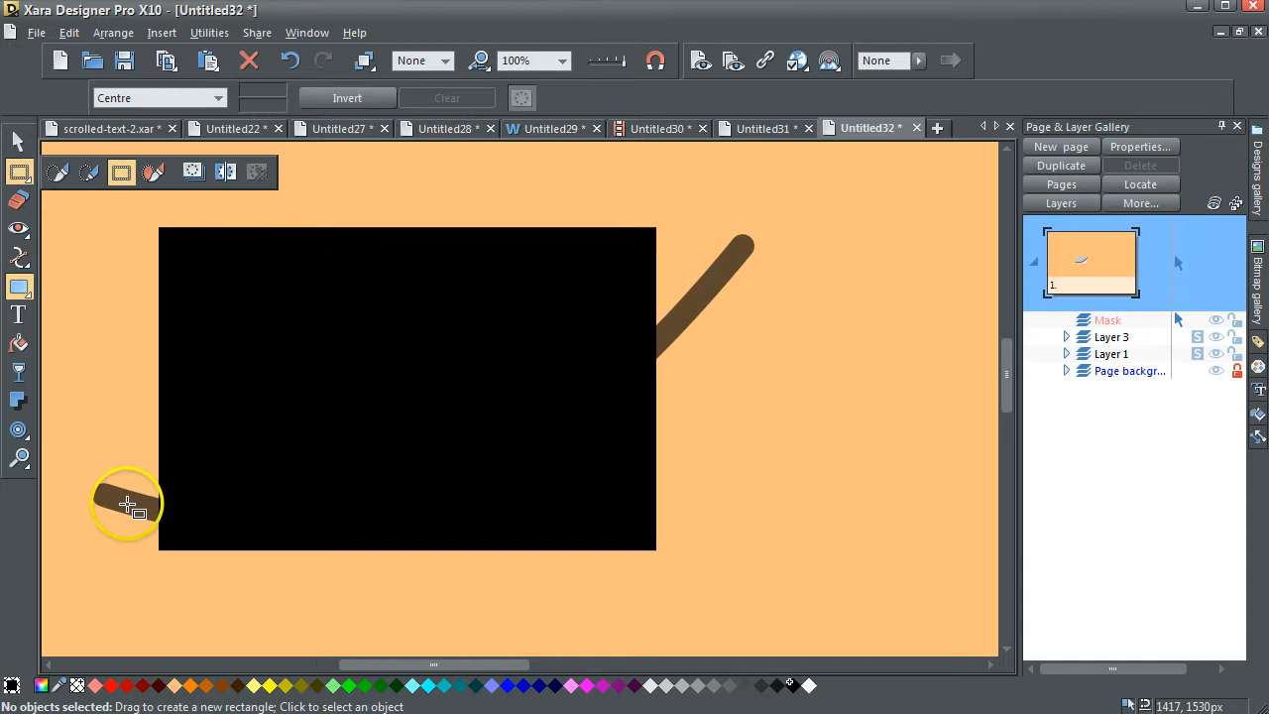
Clone the thick curved line in place and give the copy a red outline 1px wide.
left_click(107, 491)
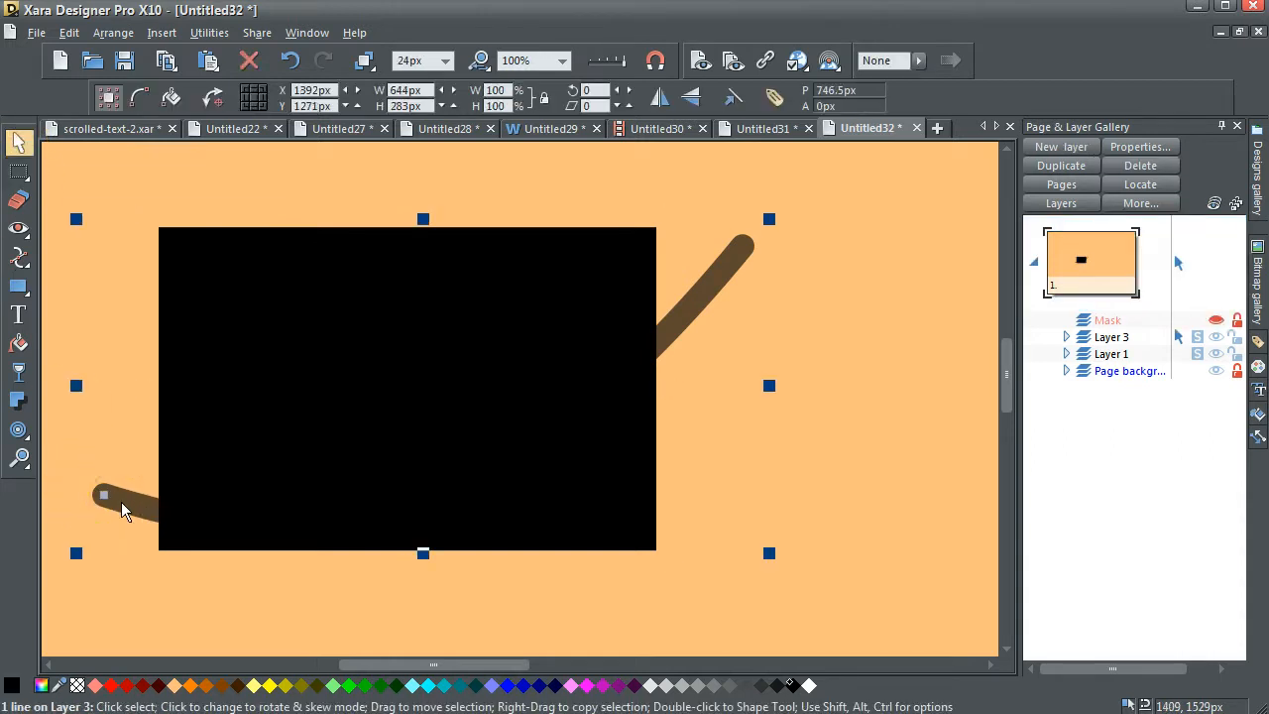
key("ctrl+k")
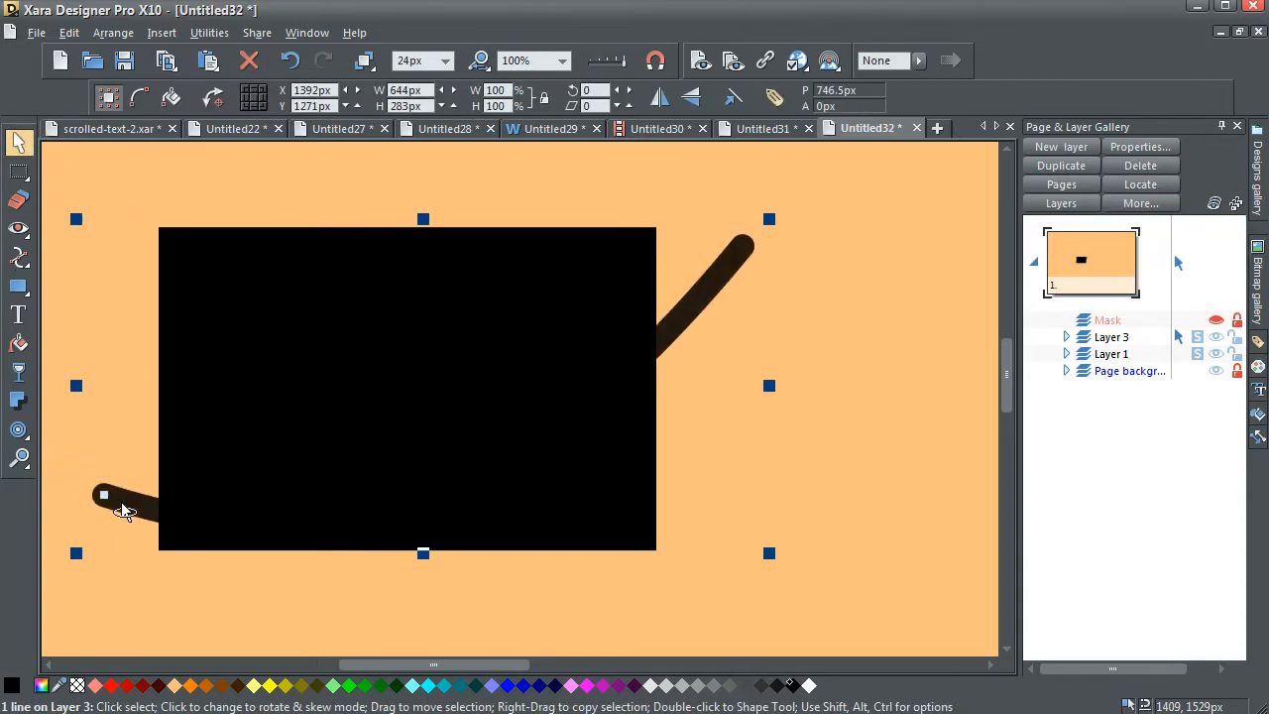
left_click(112, 687, "shift")
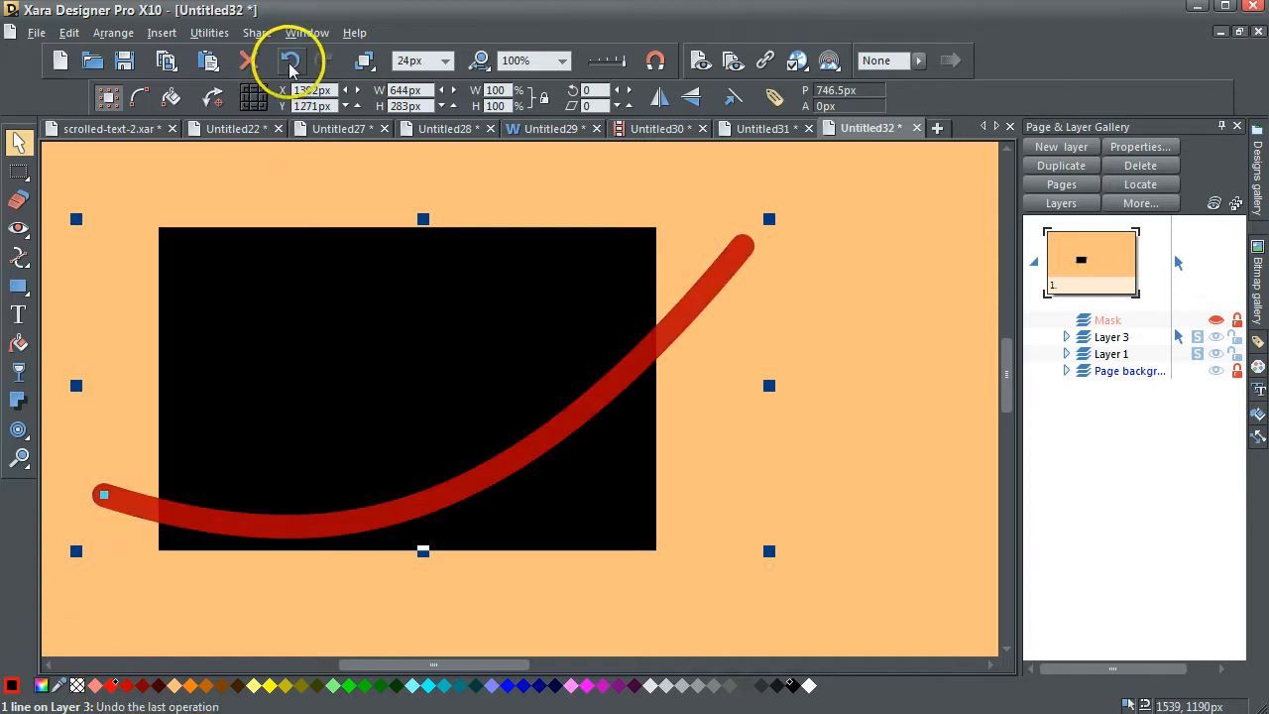
left_click(445, 61)
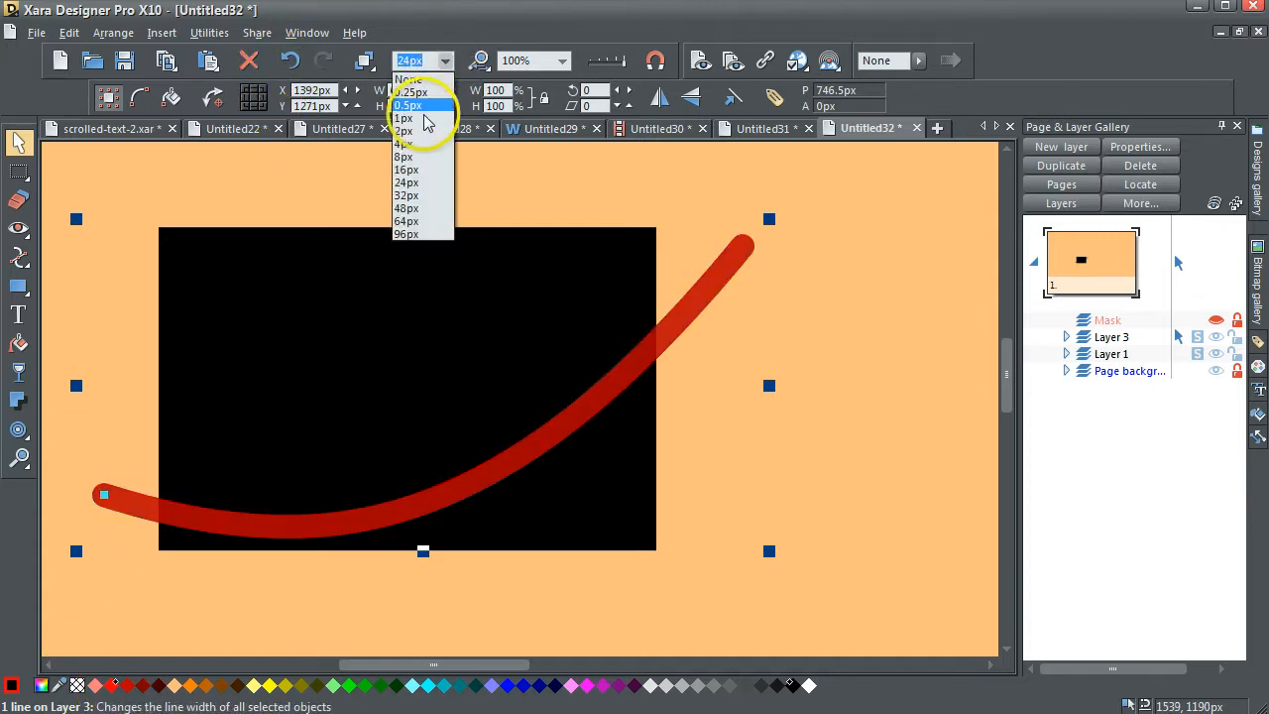
left_click(424, 119)
Remove the transparency from the thin red curved line so it is fully opaque.
left_click(18, 372)
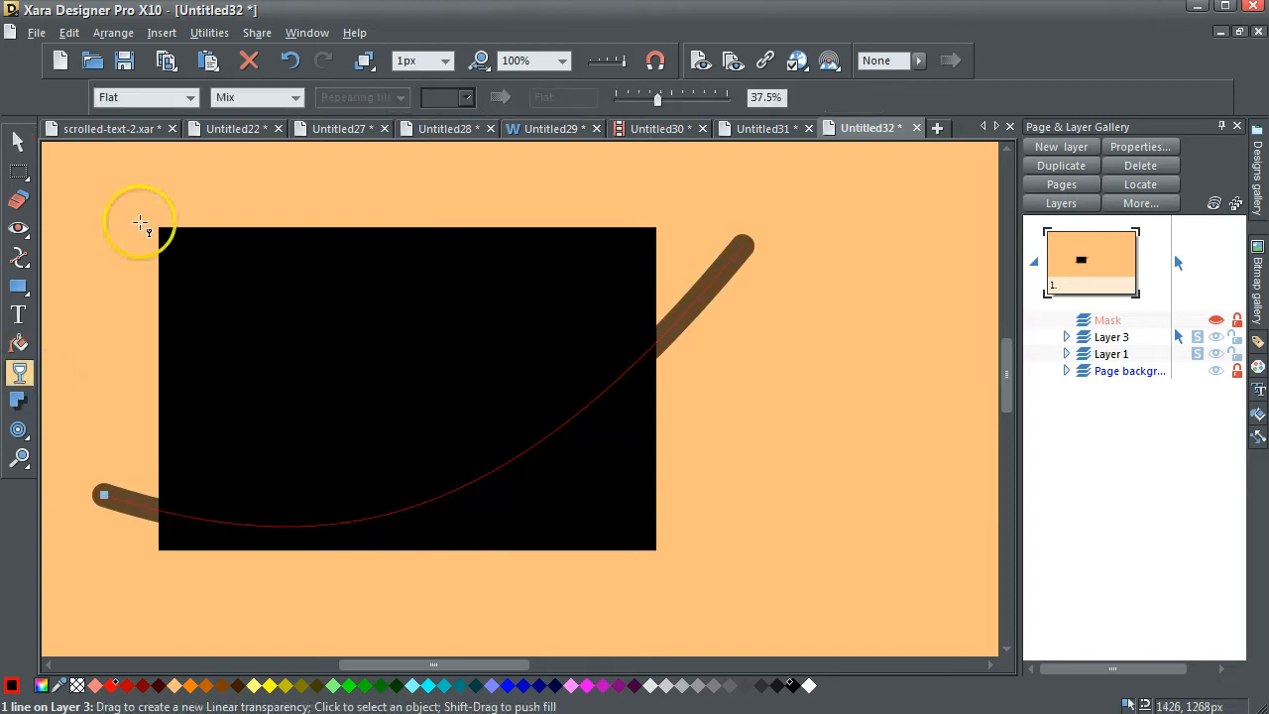
left_click(186, 104)
left_click(167, 117)
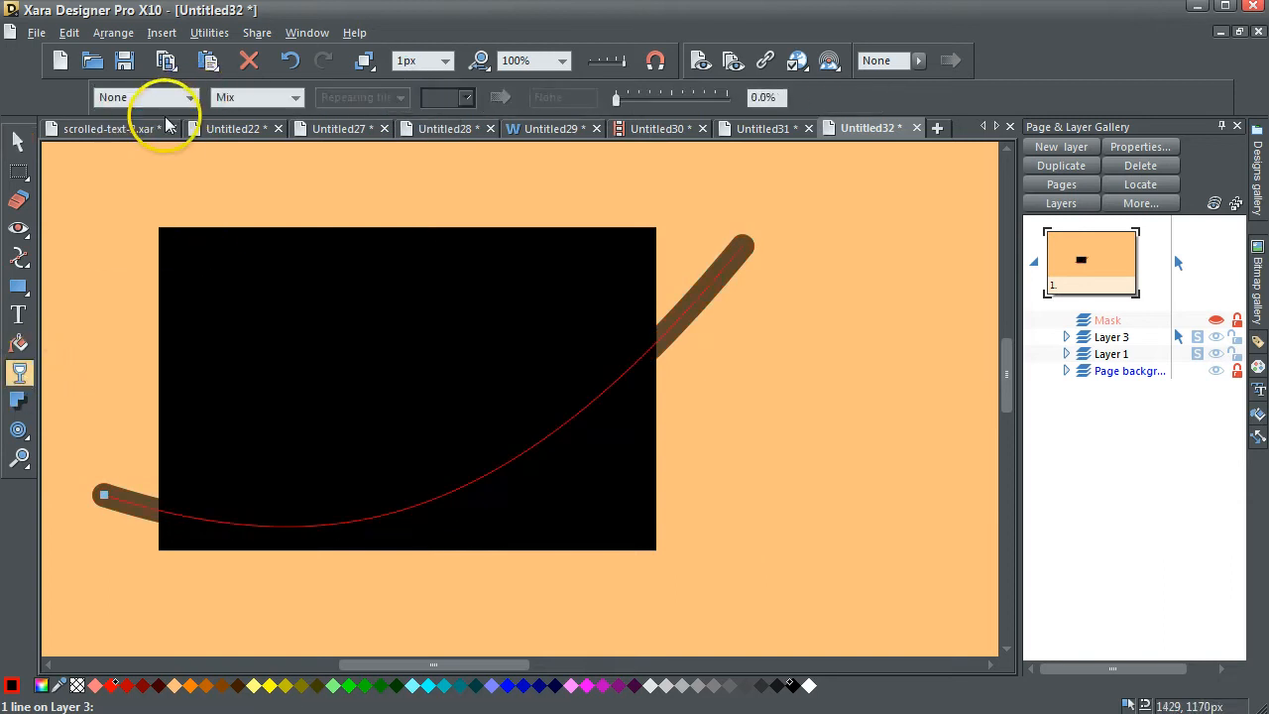
left_click(18, 139)
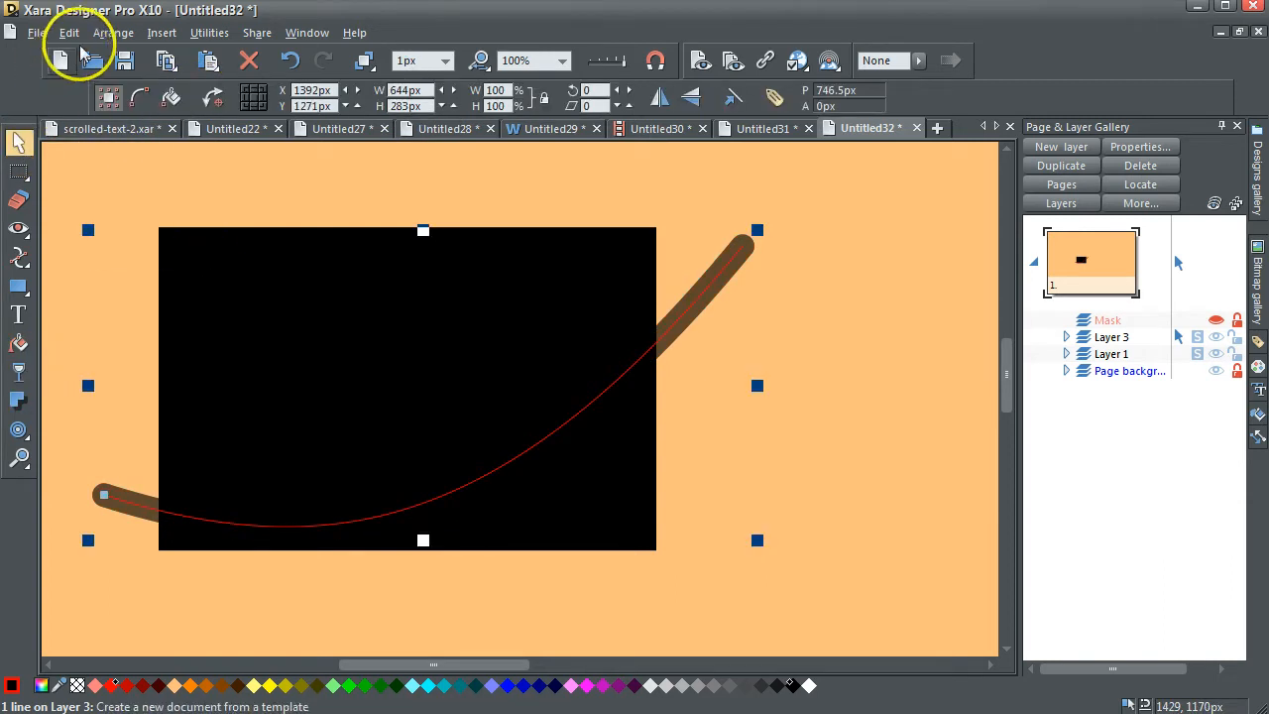
Slice the black card-sized rectangle in two along the red curved line.
left_click(69, 32)
left_click(81, 116)
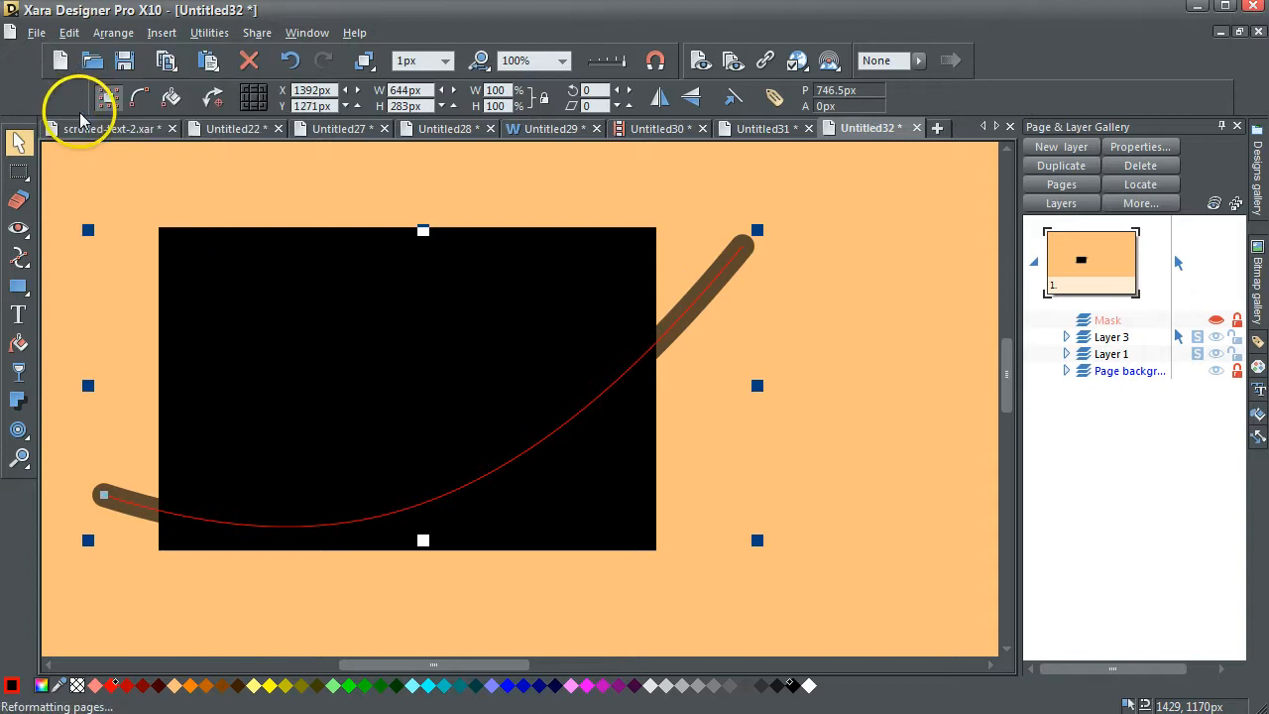
left_click(322, 174)
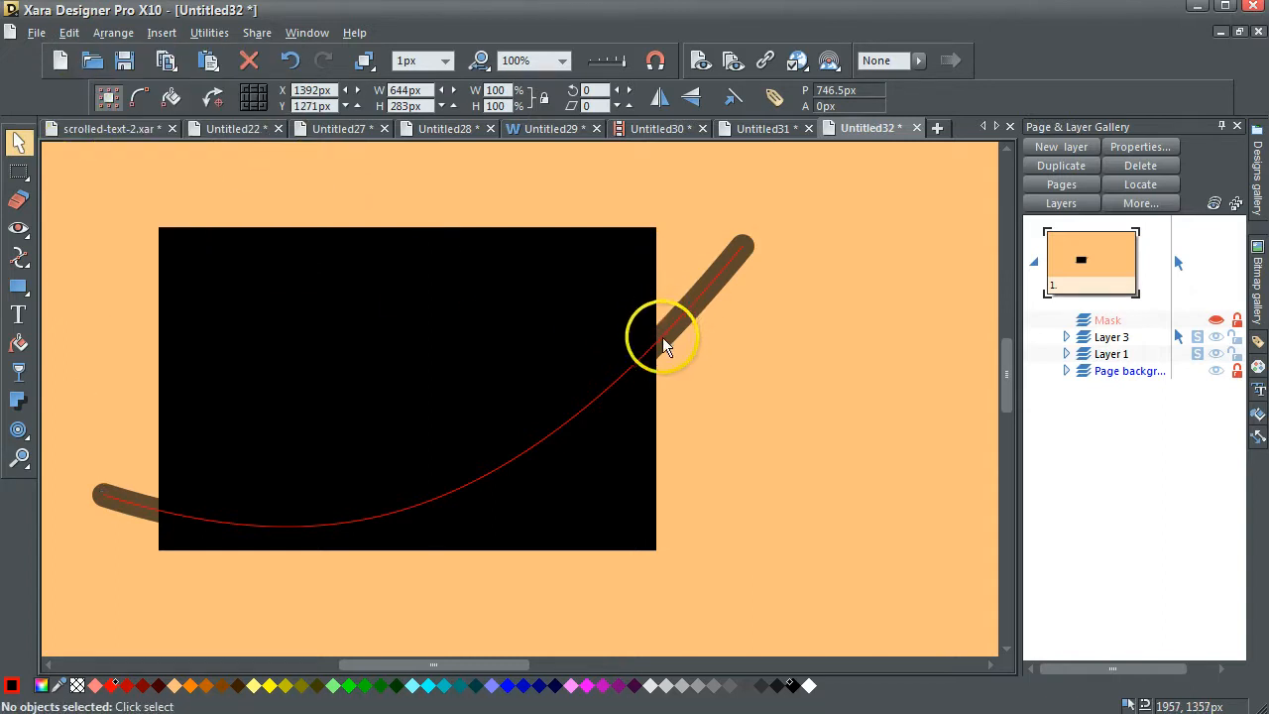
left_click(636, 365)
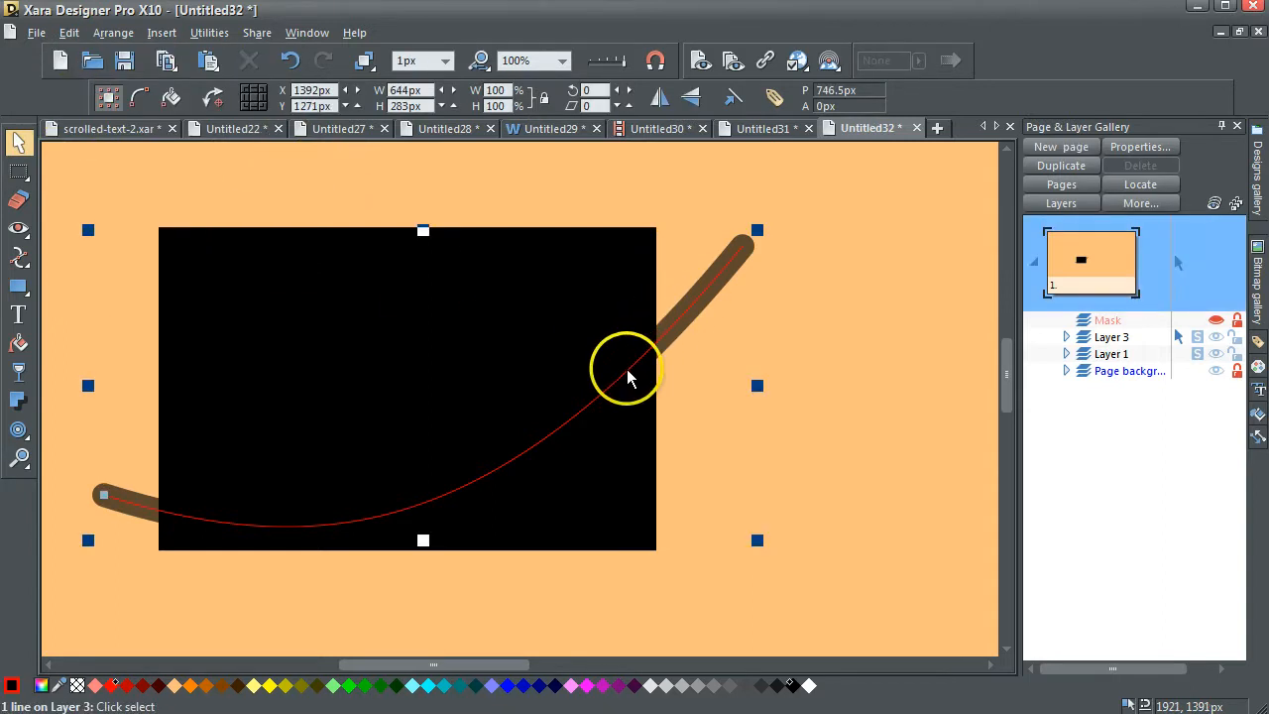
left_click(231, 269, "shift")
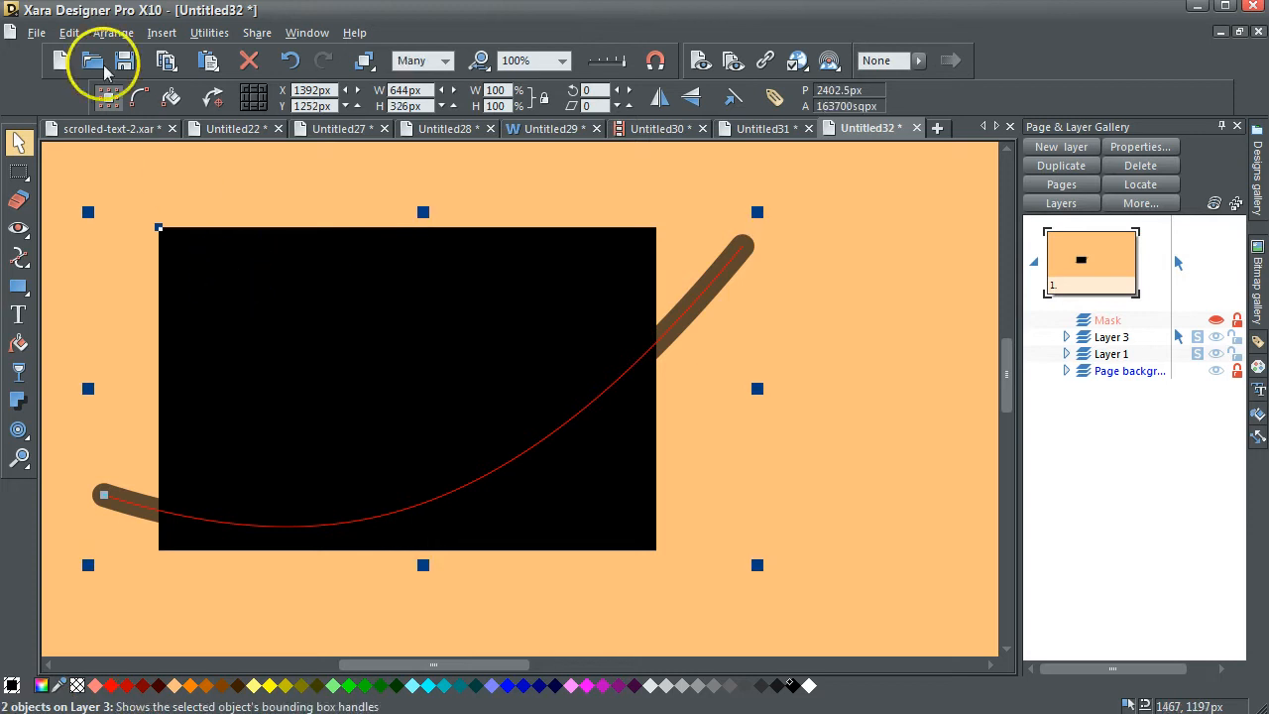
left_click(113, 33)
mouse_move(149, 375)
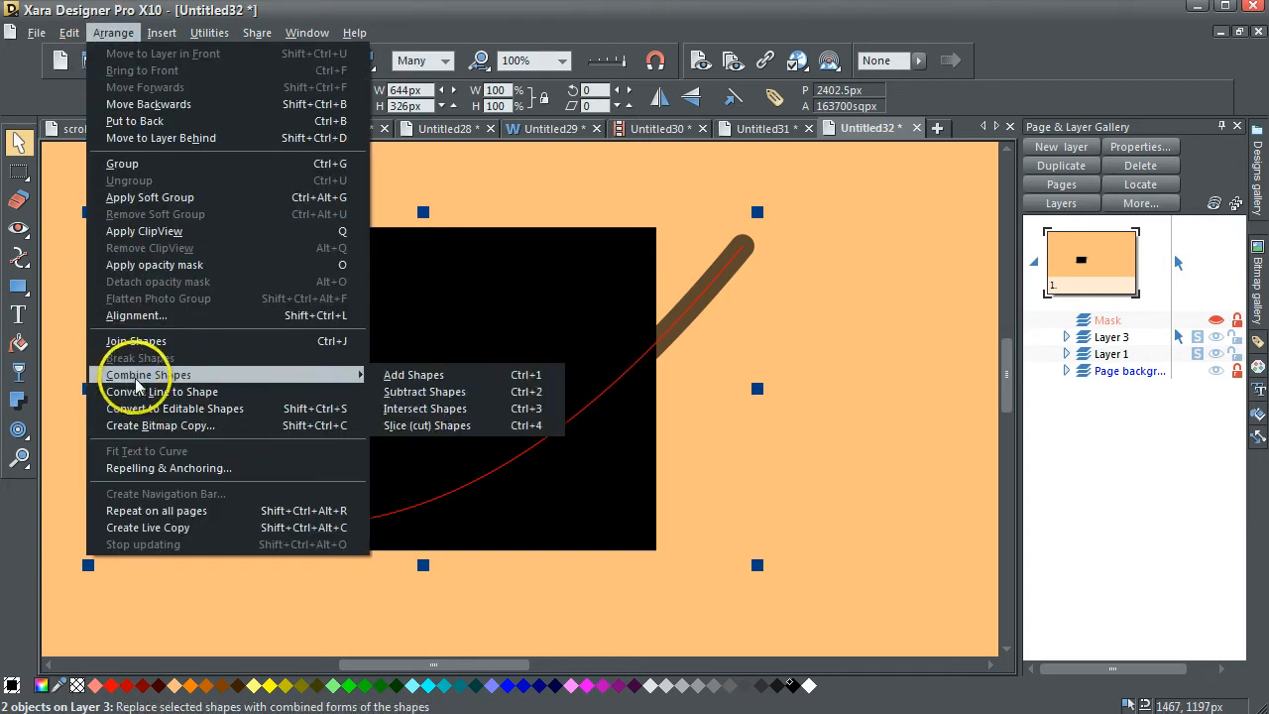
left_click(421, 428)
Give the upper slice of the rectangle a green outline and no fill, and deselect it.
left_click(506, 186)
left_click(496, 259)
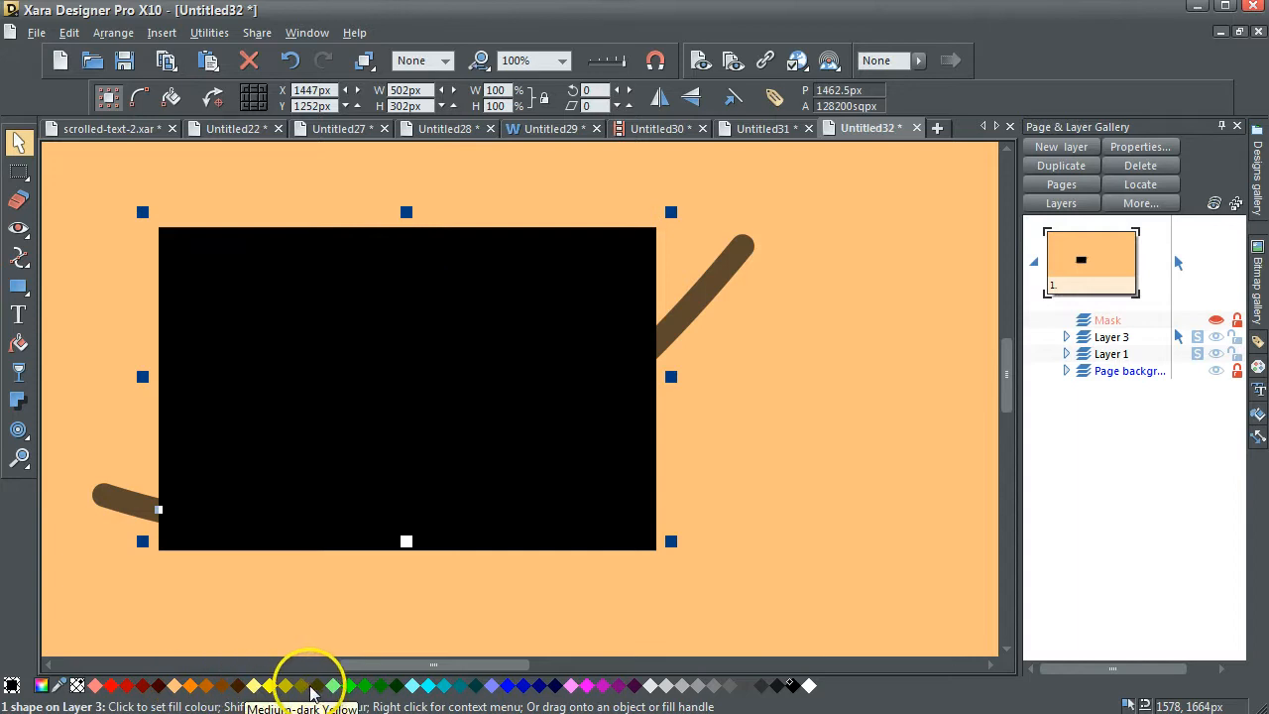
left_click(348, 686, "shift")
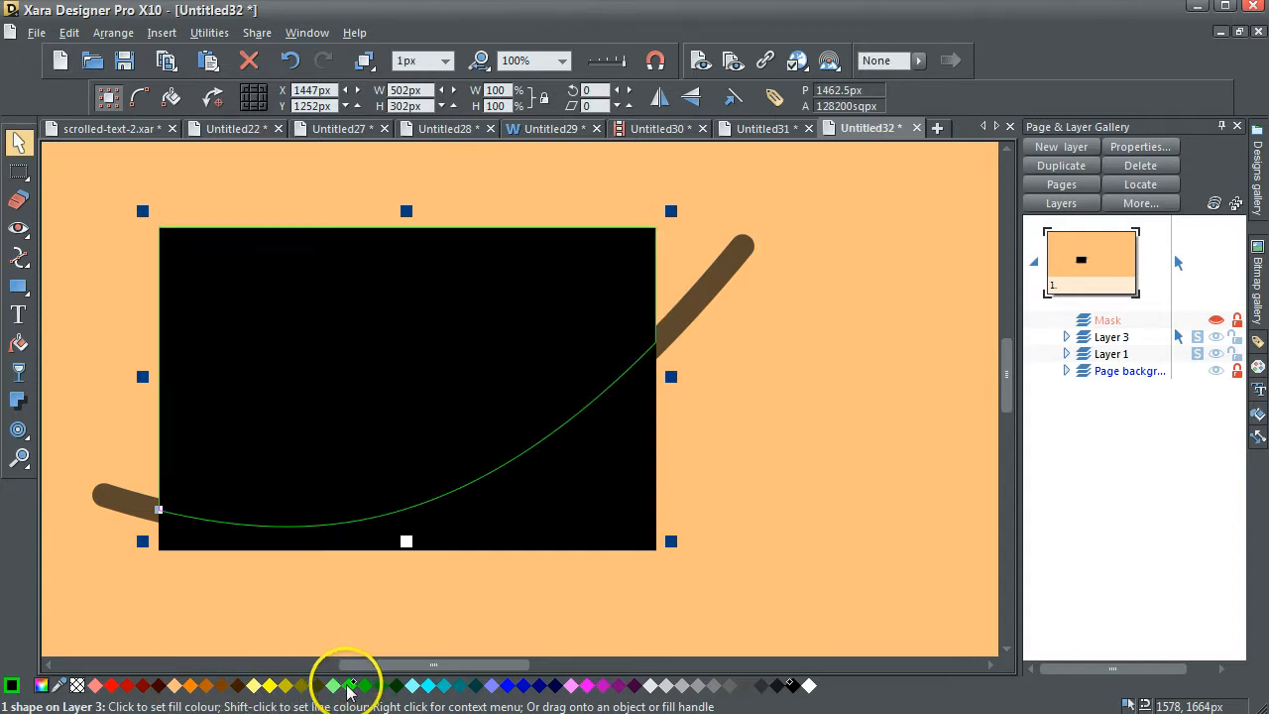
left_click(77, 685)
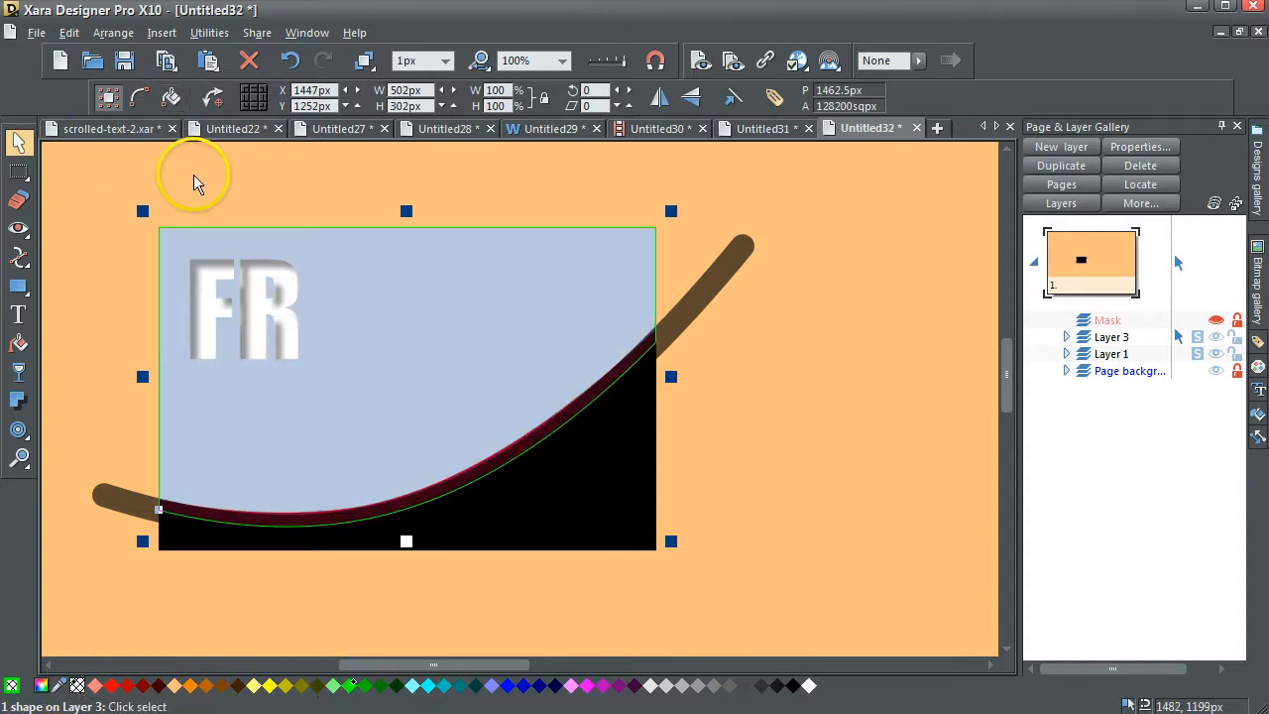
left_click(104, 215)
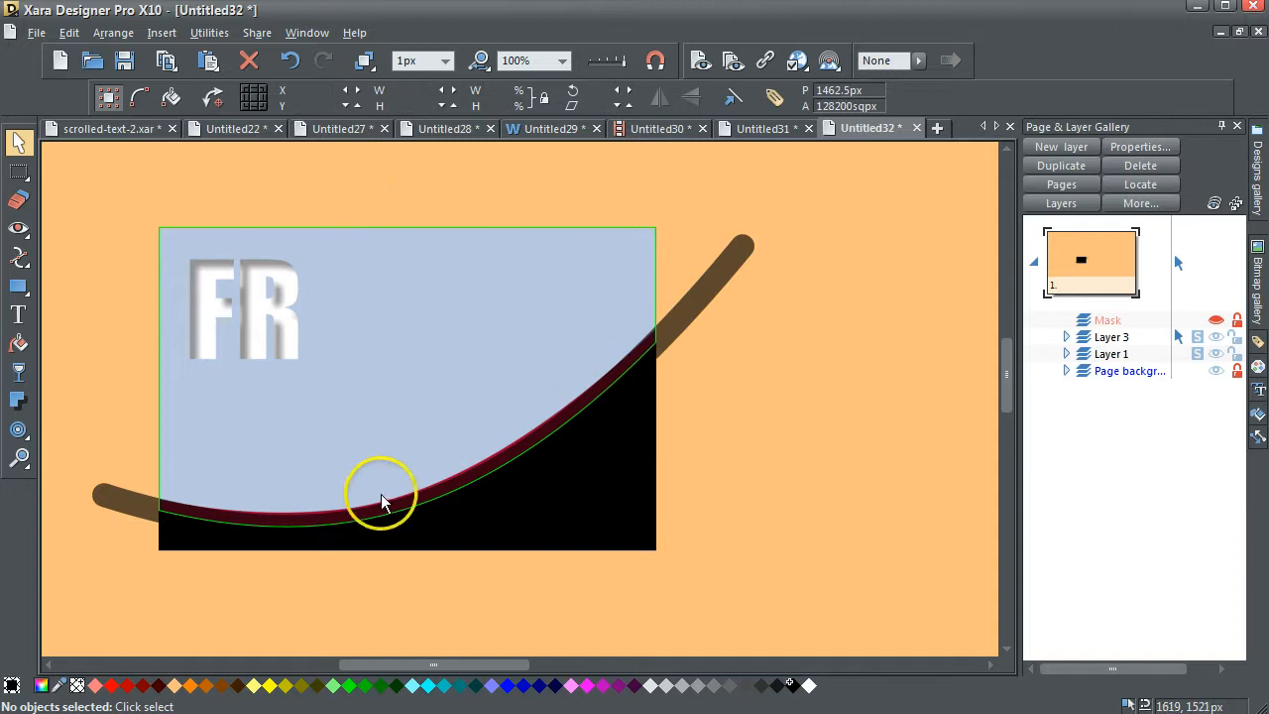
Give the lower slice of the rectangle a red outline and no fill, and deselect it.
left_click(170, 538)
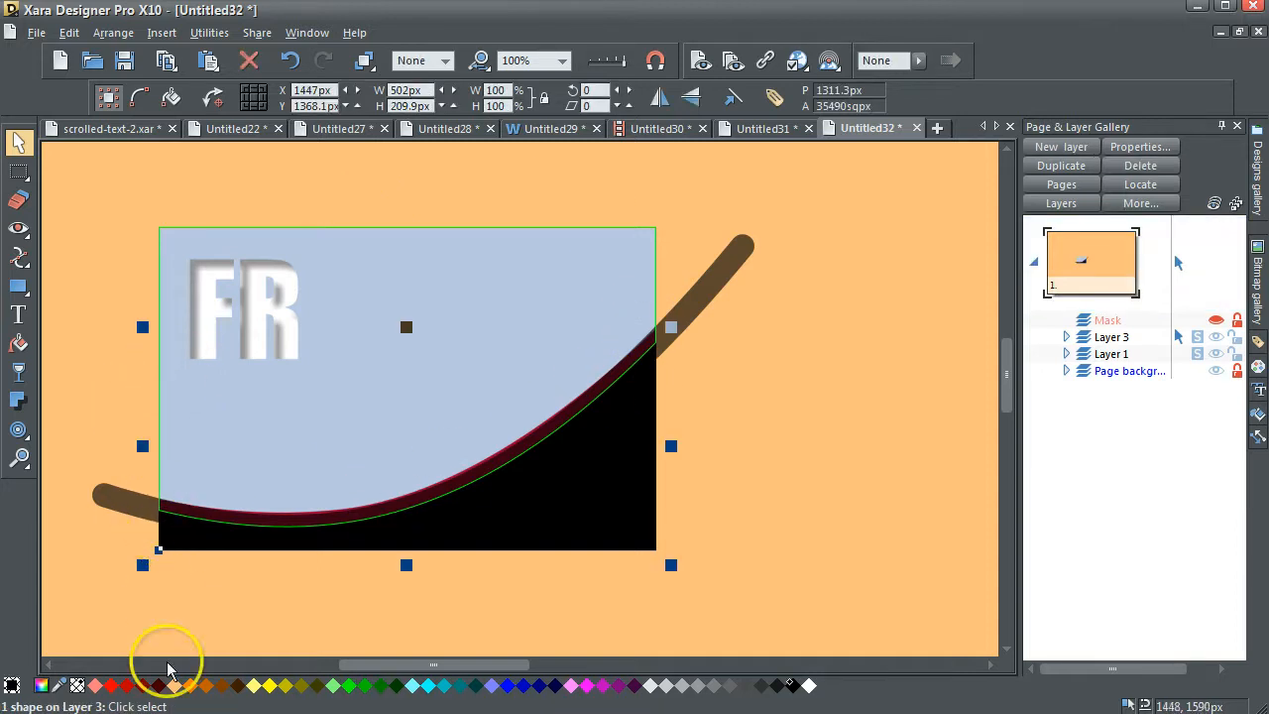
left_click(114, 688, "shift")
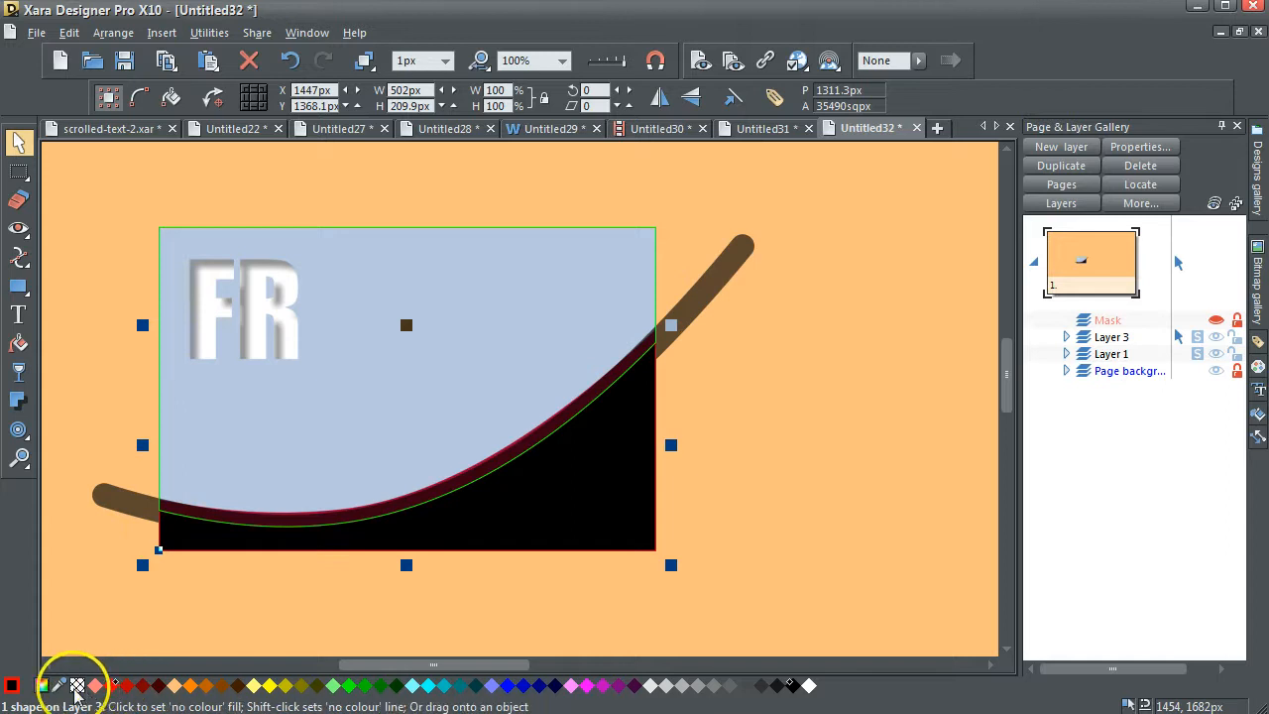
left_click(77, 685)
left_click(96, 614)
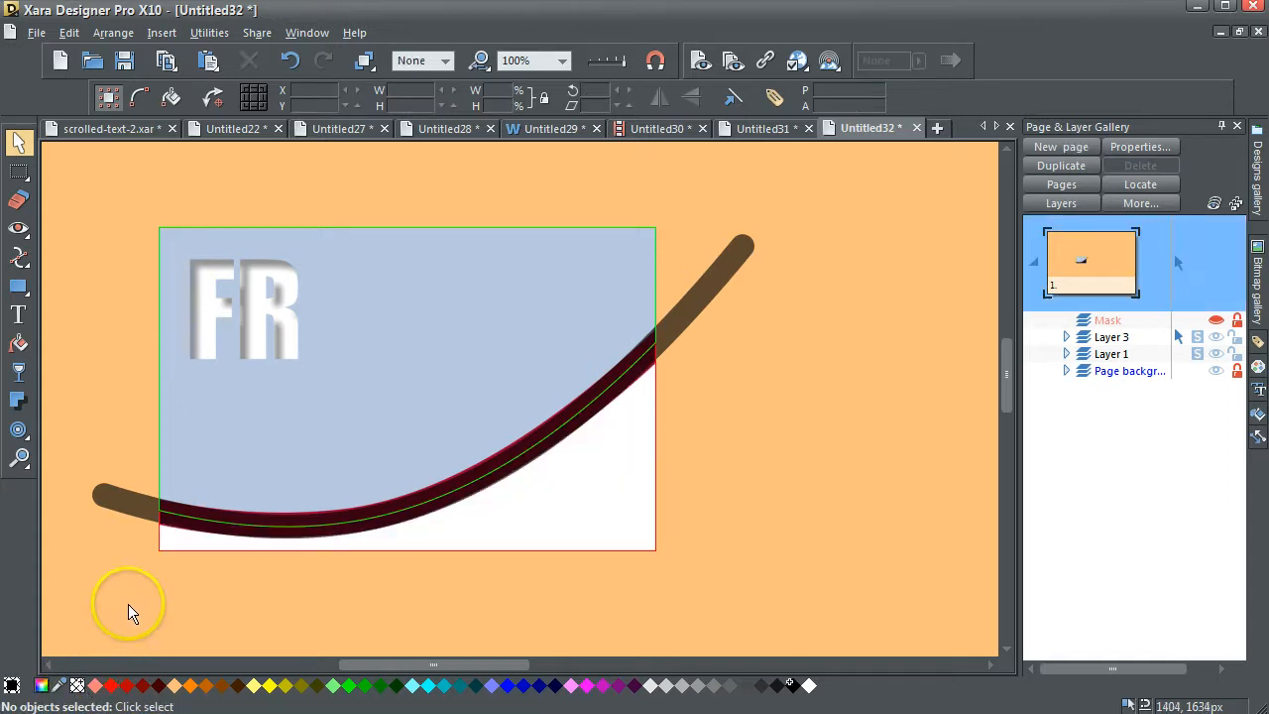
Fill the upper slice with the light blue sampled from the card beneath and remove its green outline.
left_click(413, 229)
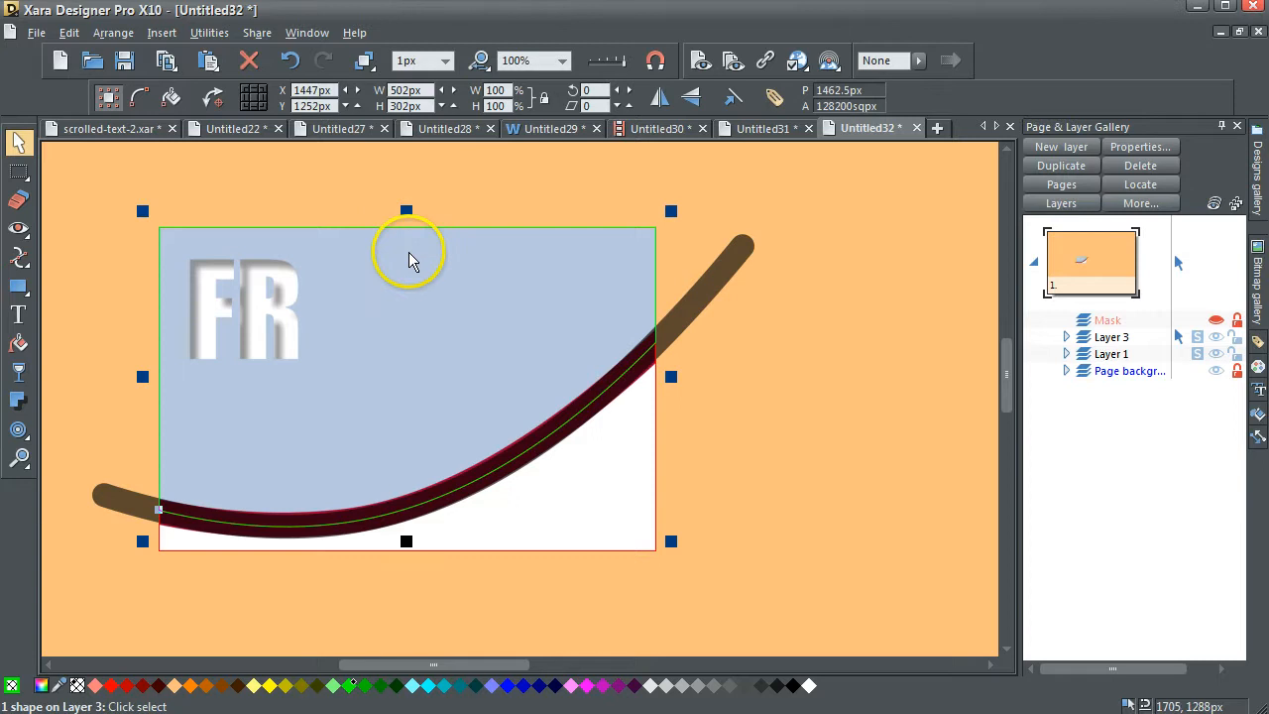
left_click(41, 684)
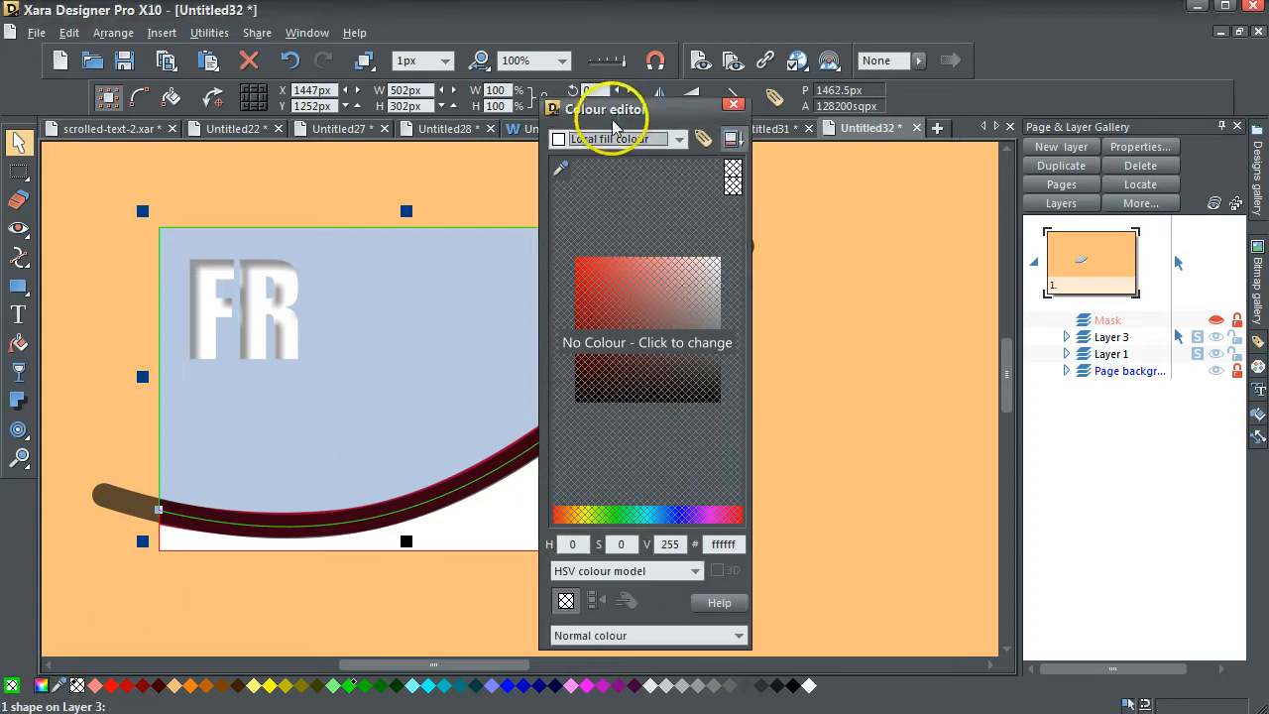
left_click_drag(614, 123, 493, 291)
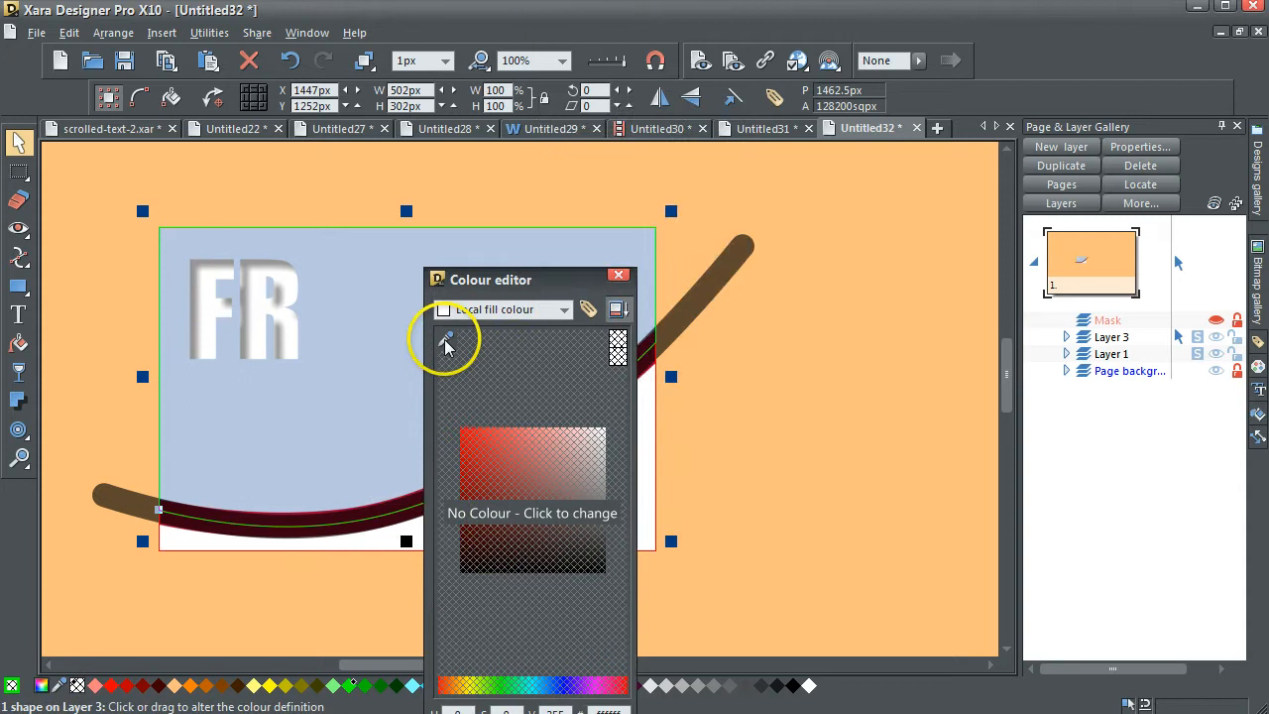
left_click_drag(446, 342, 388, 340)
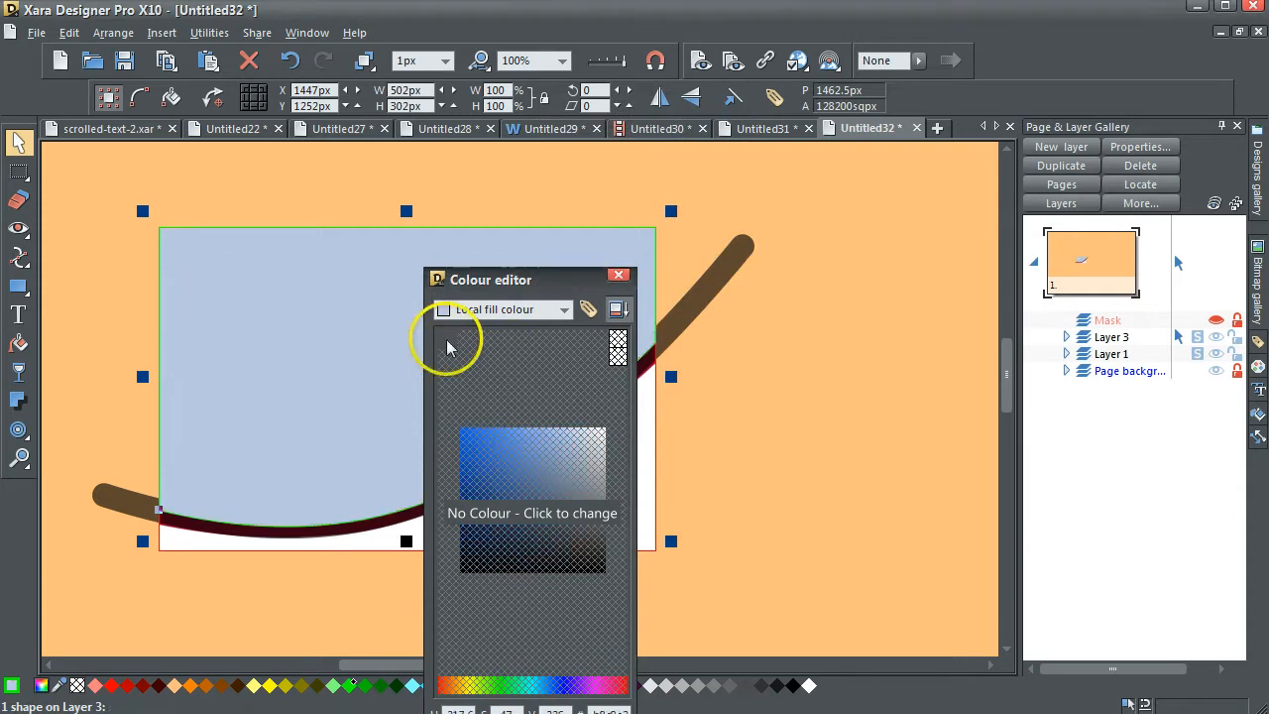
left_click(619, 274)
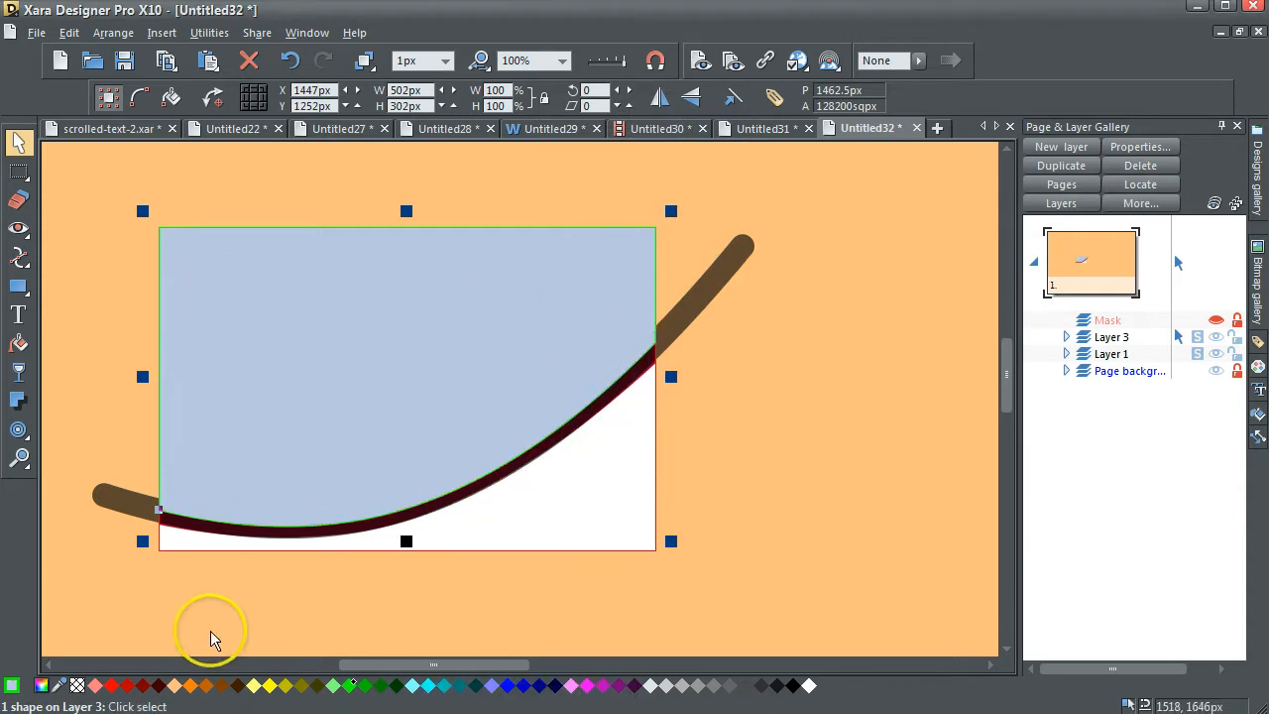
left_click(78, 685, "shift")
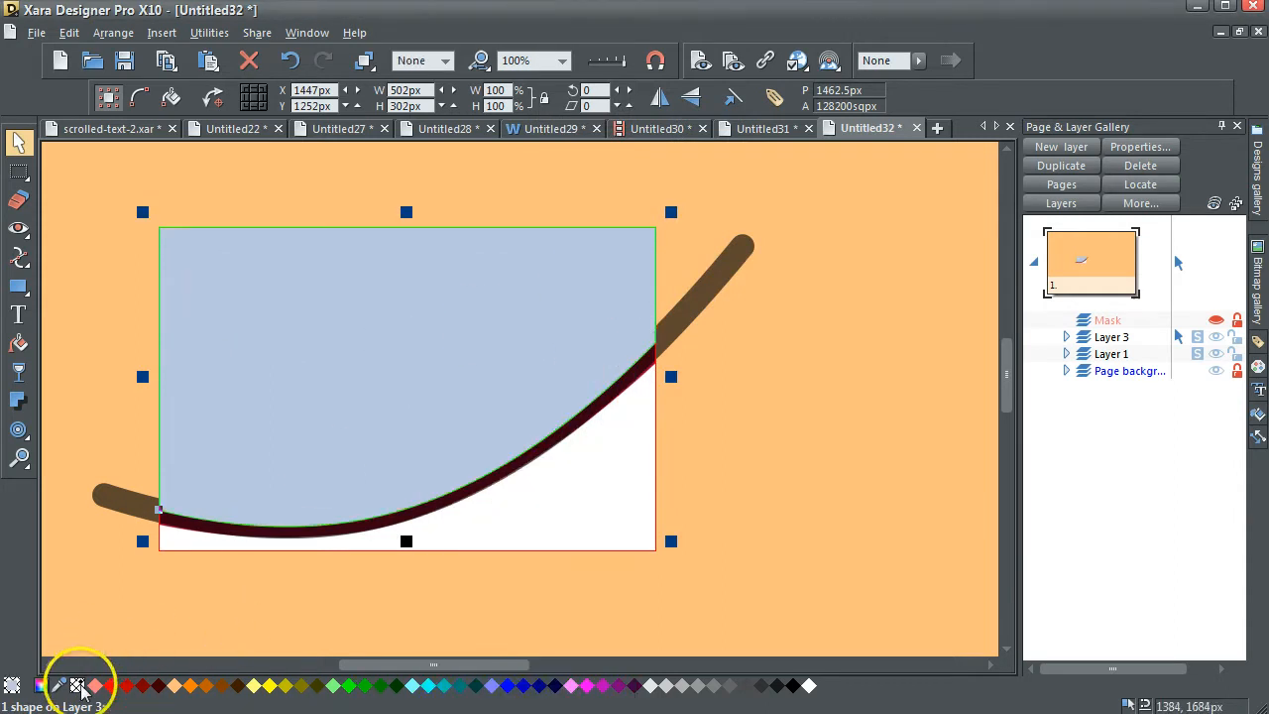
left_click(856, 330)
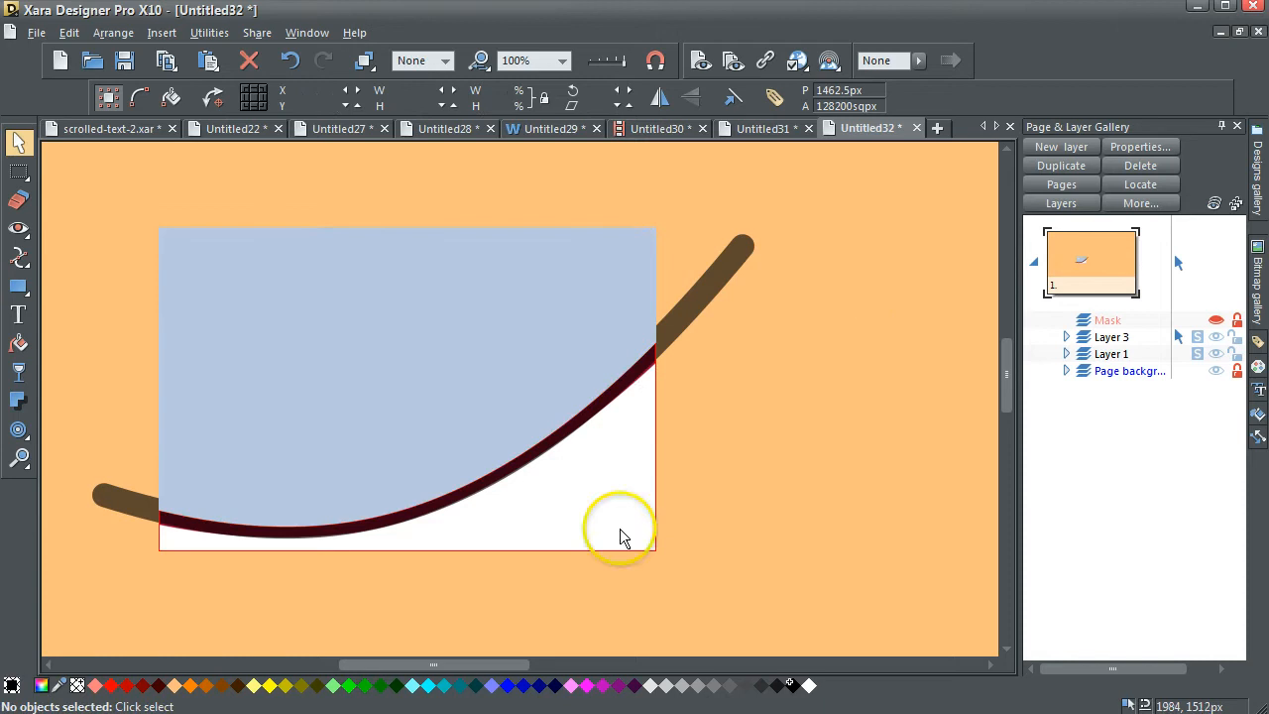
Fill the lower slice with the white sampled from the card beneath and remove its red outline.
left_click(41, 685)
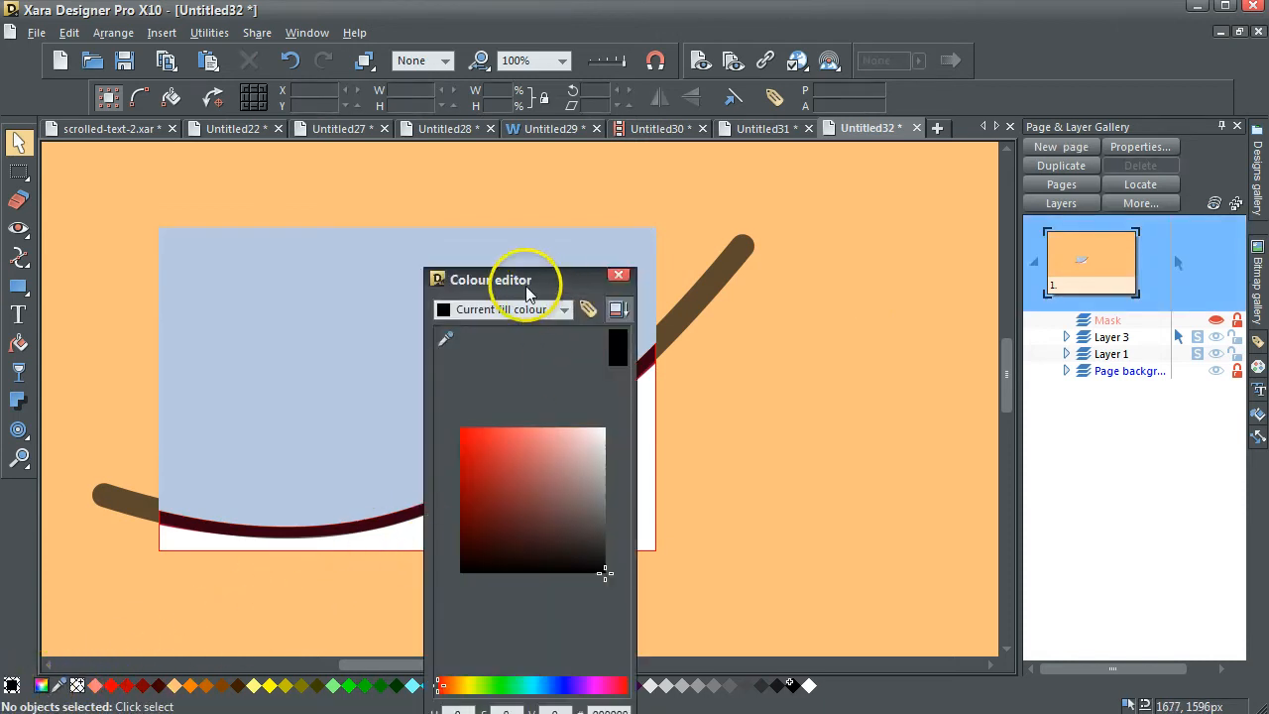
left_click_drag(529, 293, 840, 299)
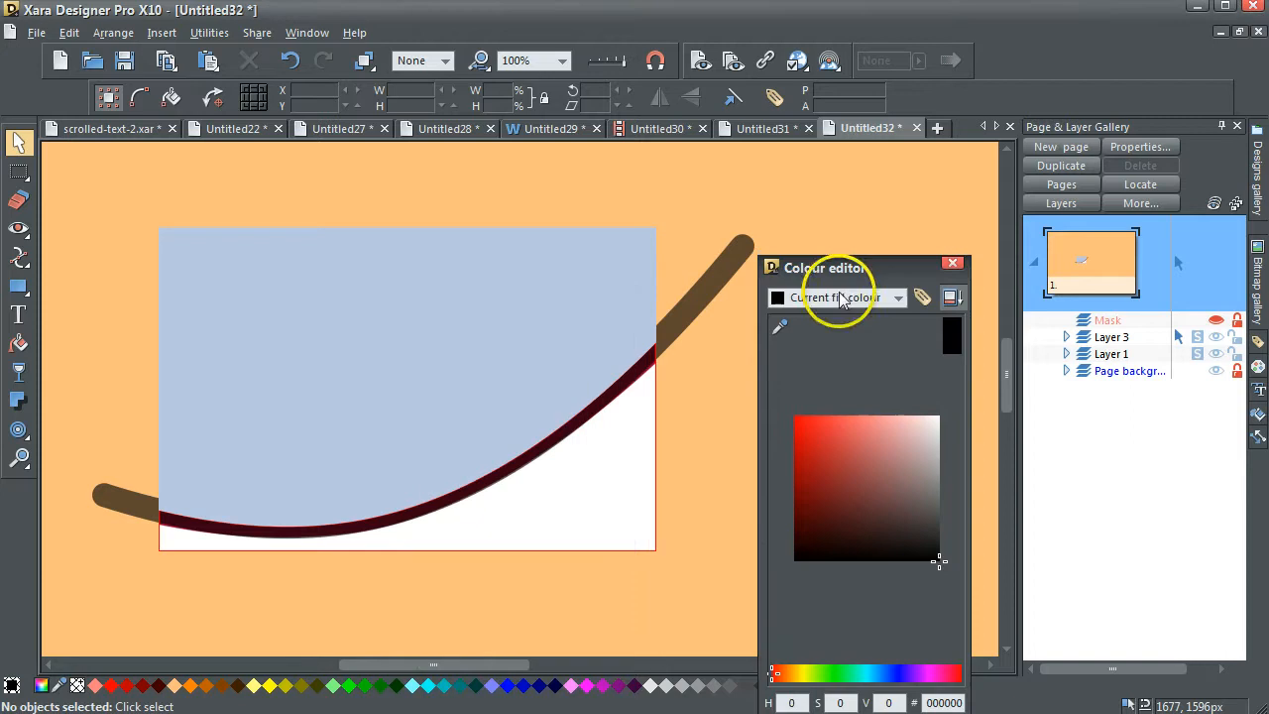
left_click(649, 550)
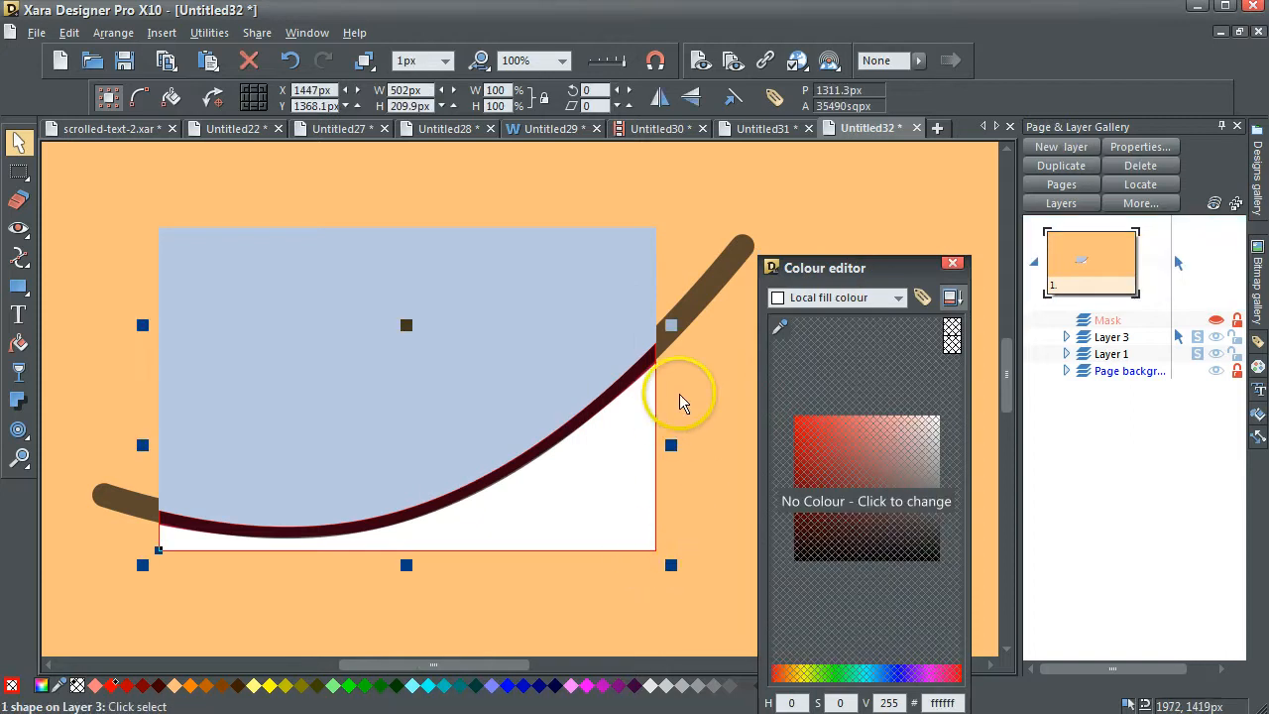
left_click_drag(850, 269, 702, 439)
left_click_drag(634, 497, 600, 500)
left_click(809, 433)
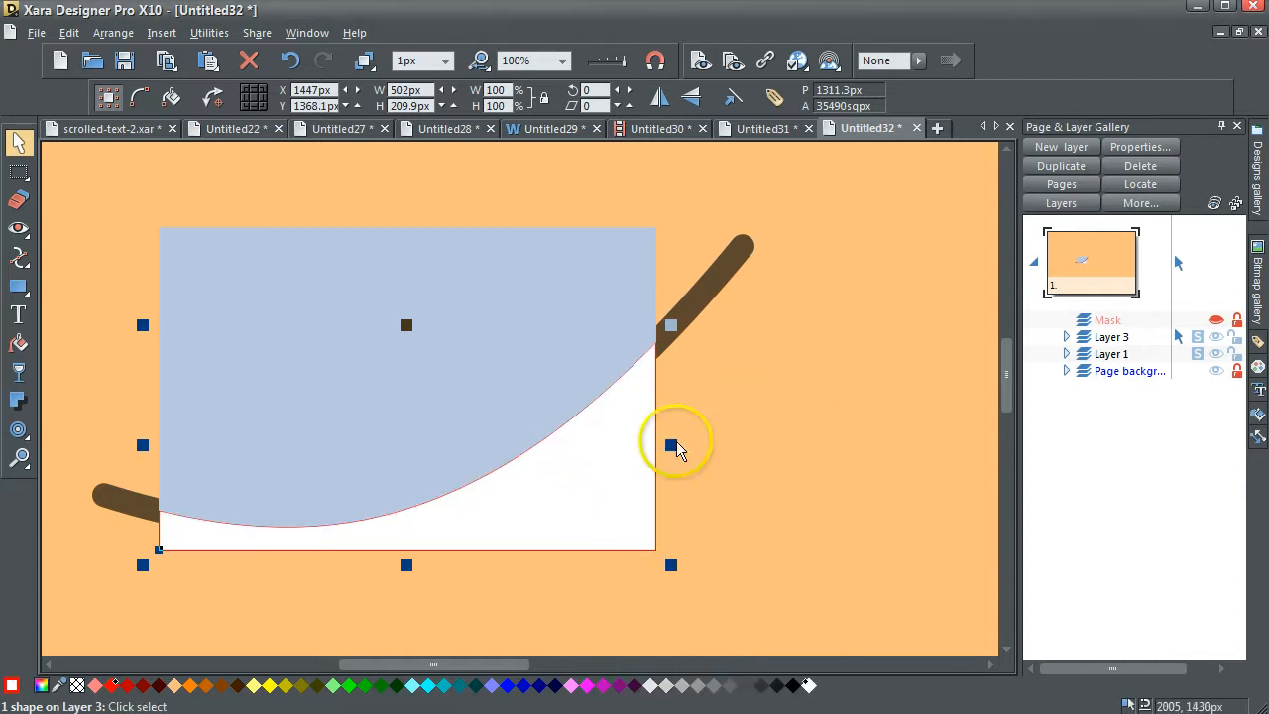
left_click(76, 684, "shift")
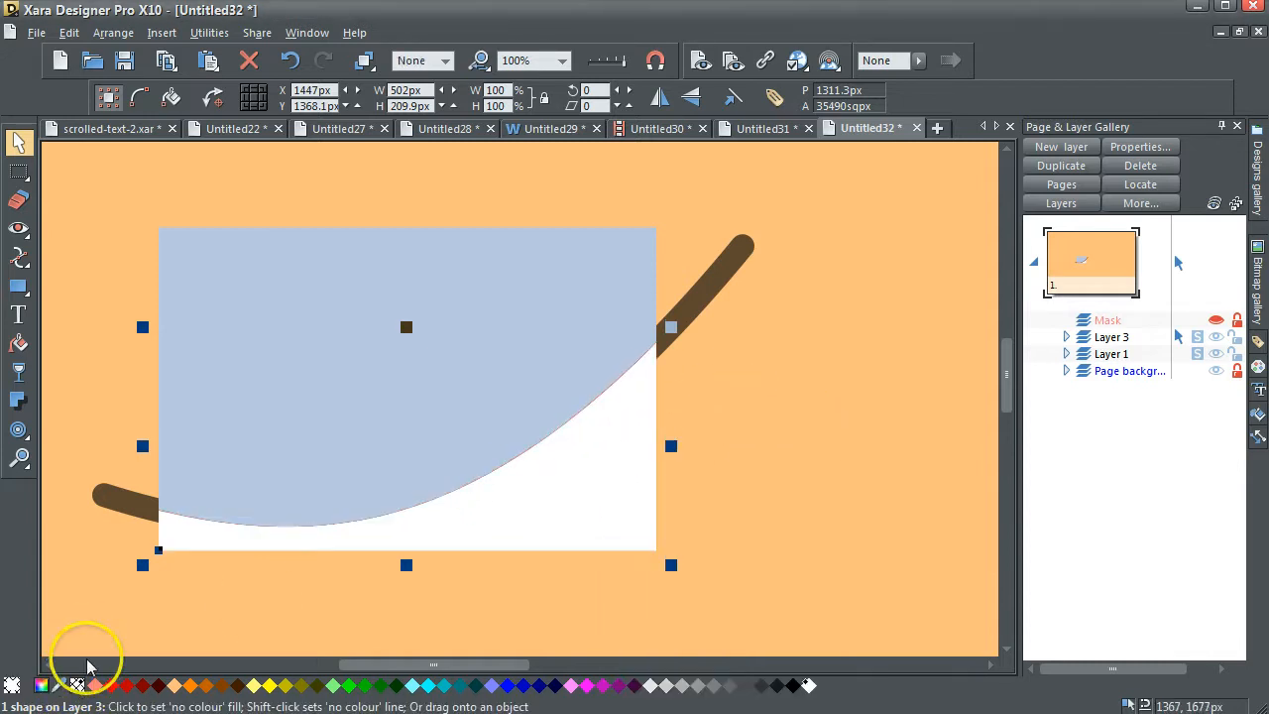
left_click(144, 190)
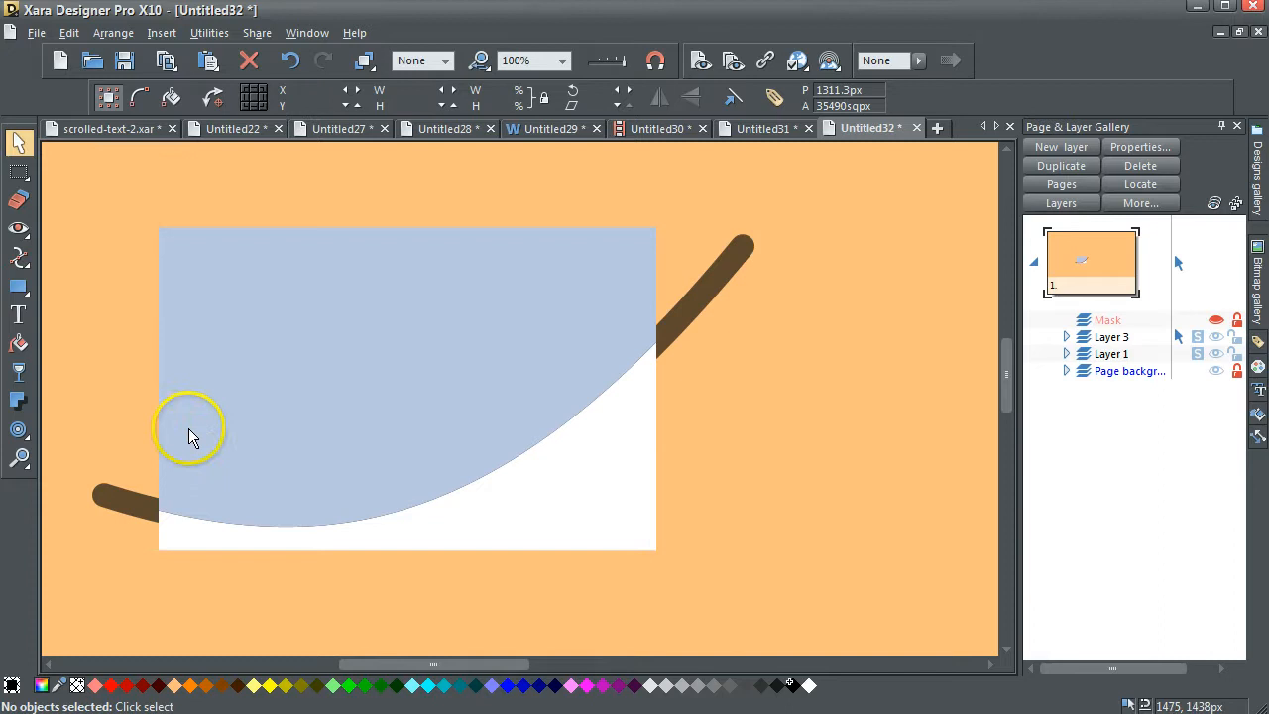
Bring the thick curved line in front of both card shapes, undo the surplus copy, and deselect the line.
left_click(140, 510)
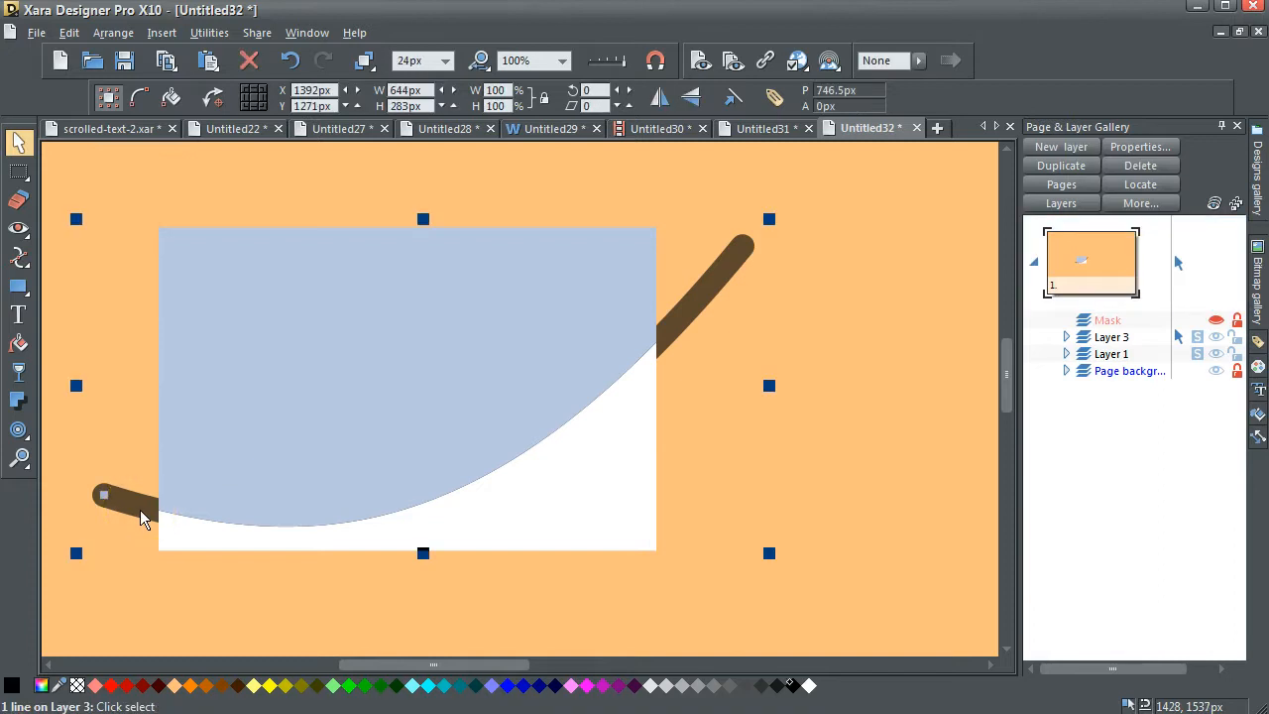
key("ctrl+k")
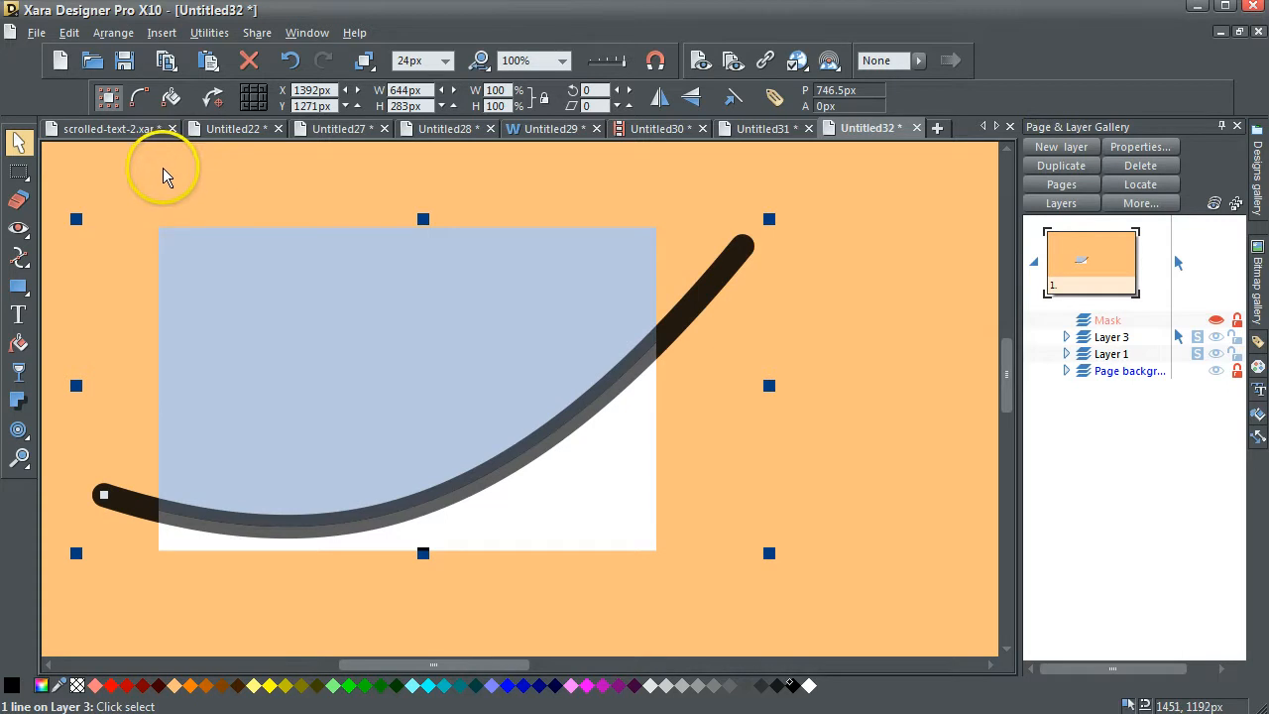
left_click(291, 61)
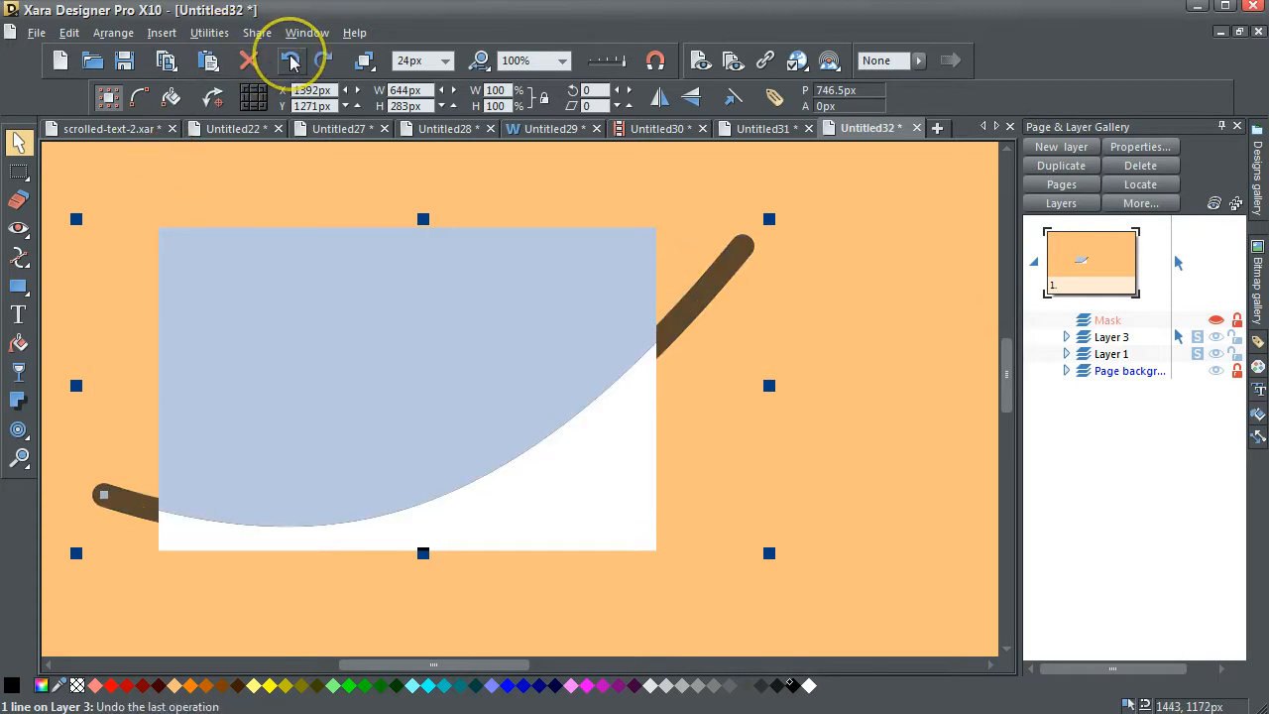
left_click(290, 63)
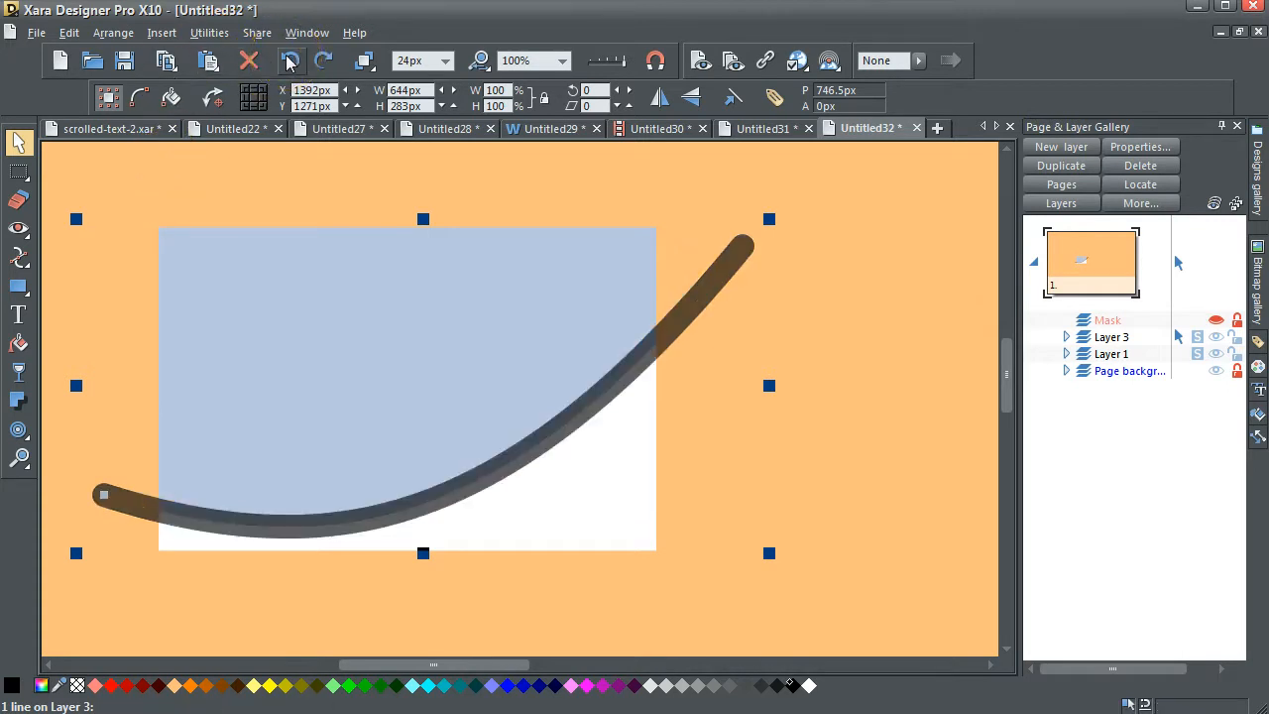
left_click(166, 170)
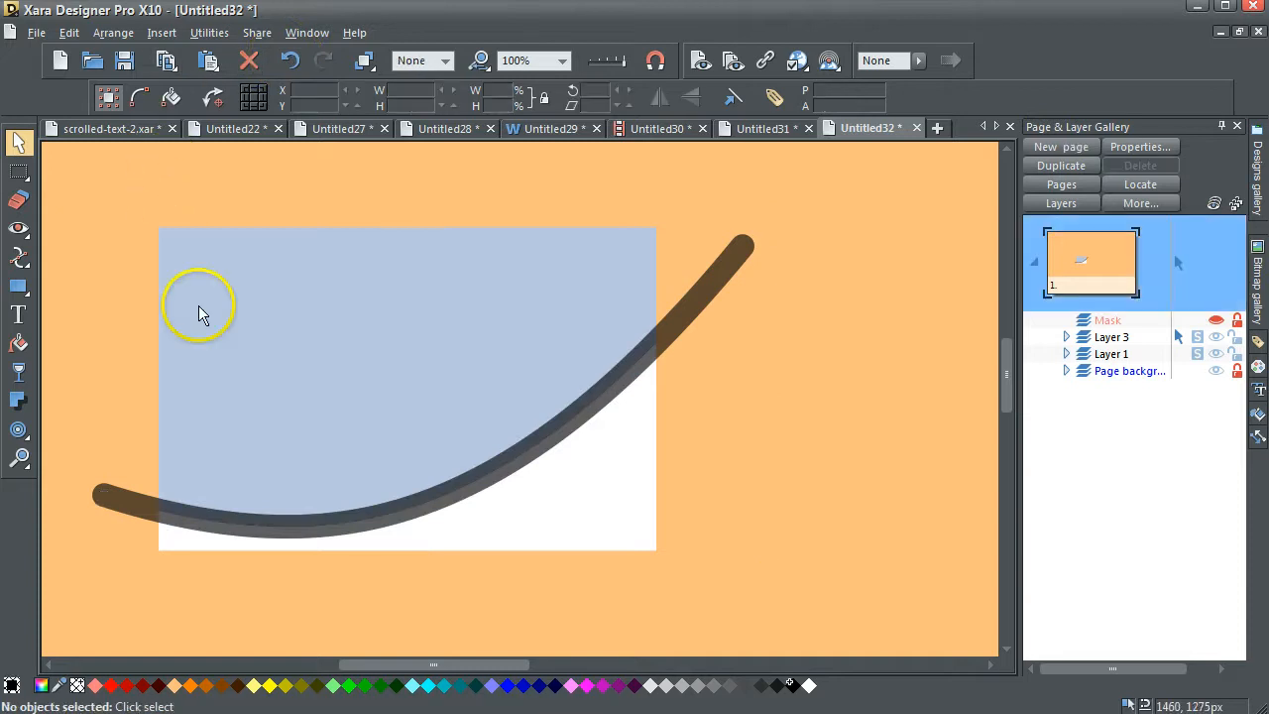
Select the original card bitmap beneath the traced shapes and nudge it horizontally to the right until its dark red band is exposed.
left_click(546, 301)
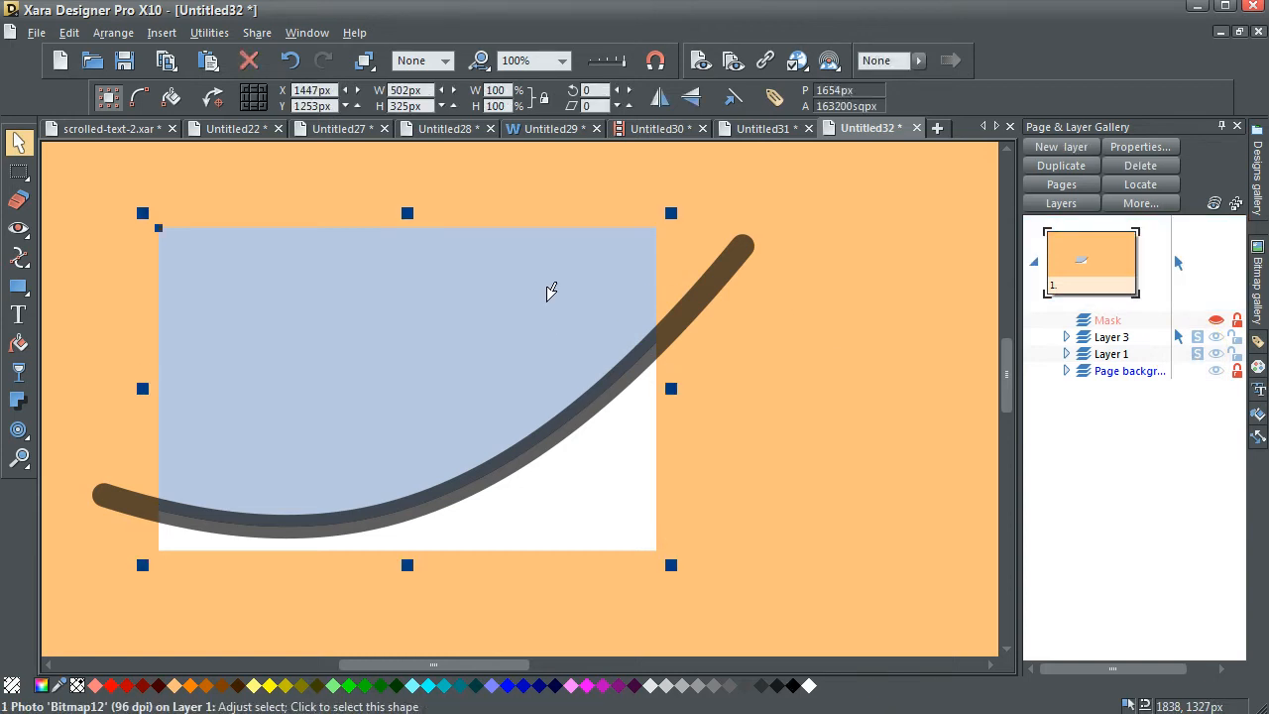
key("Right")
key("Right")
key("Right")
key("Right")
key("Right")
key("Right")
key("Right")
key("Right")
key("Right")
key("Right")
key("Right")
key("Right")
key("Right")
key("Right")
key("Right")
key("Right")
key("Right")
key("Right")
key("Right")
key("Right")
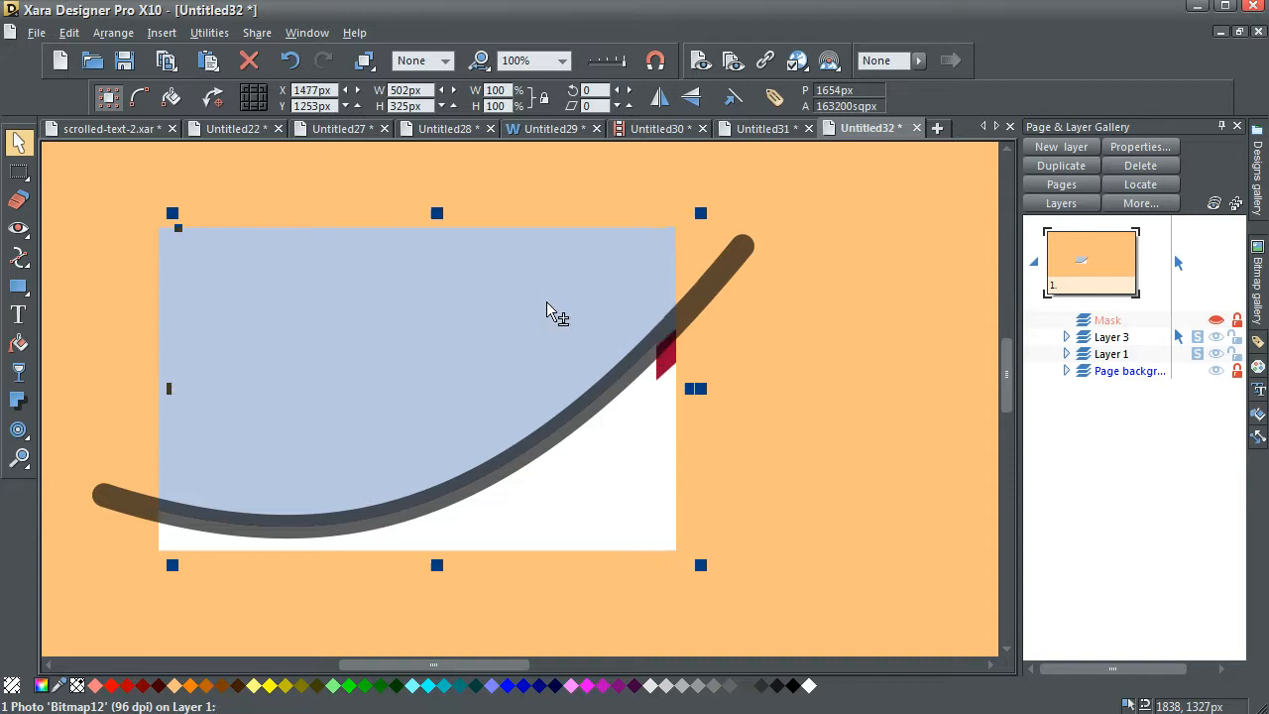
key("Right")
key("Right")
key("Right")
key("Right")
key("Right")
key("Right")
key("Right")
key("Right")
key("Right")
key("Right")
key("Right")
key("Right")
key("Right")
key("Right")
key("Right")
key("Right")
key("Right")
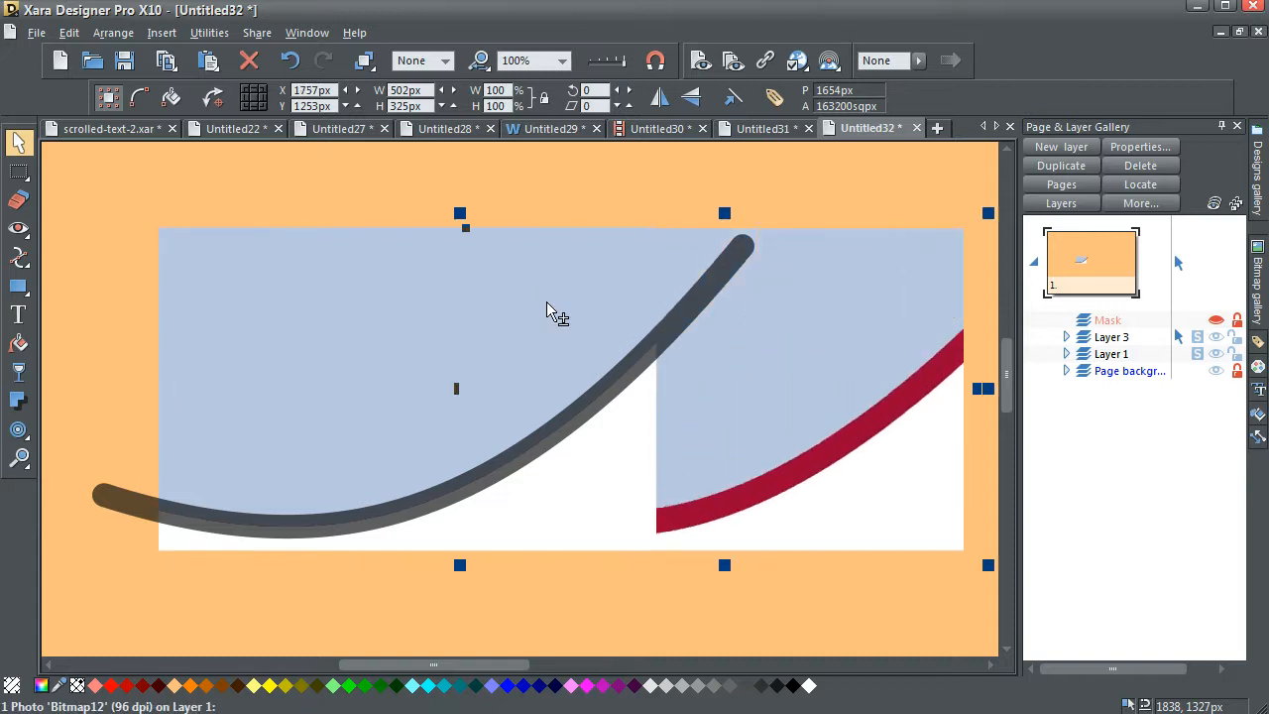
key("Right")
key("Right")
key("Right")
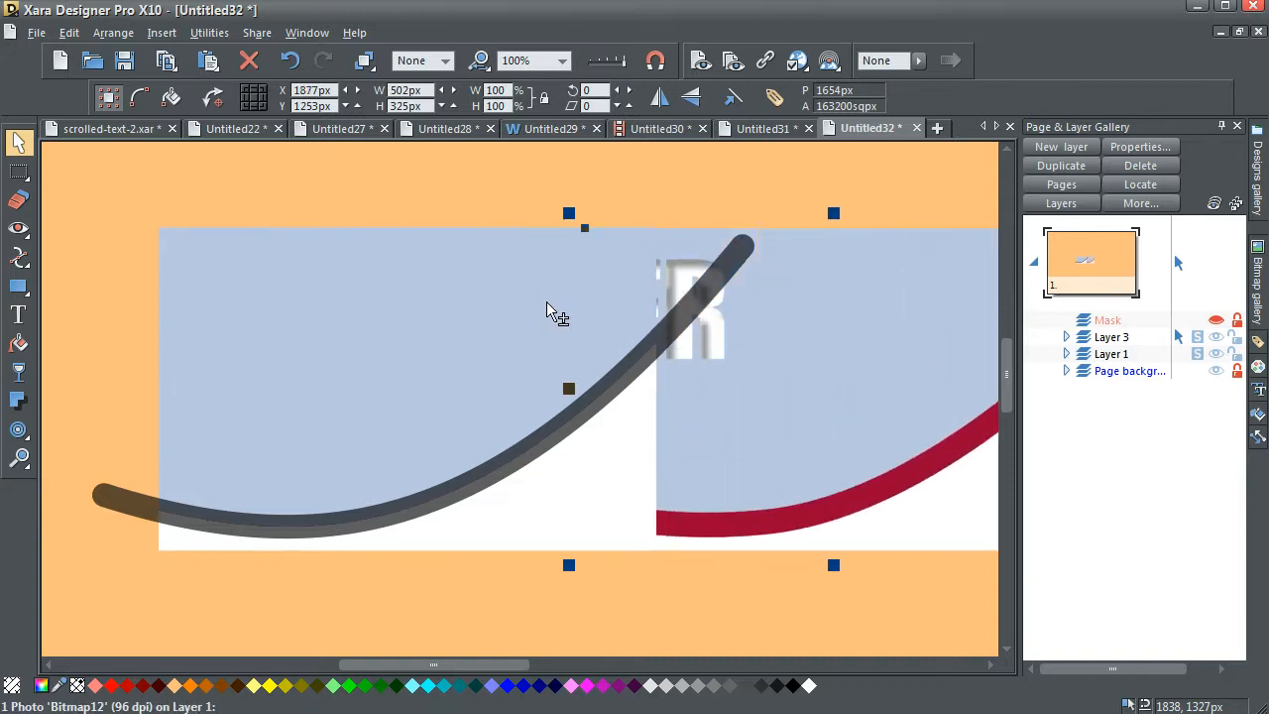
left_click(360, 308)
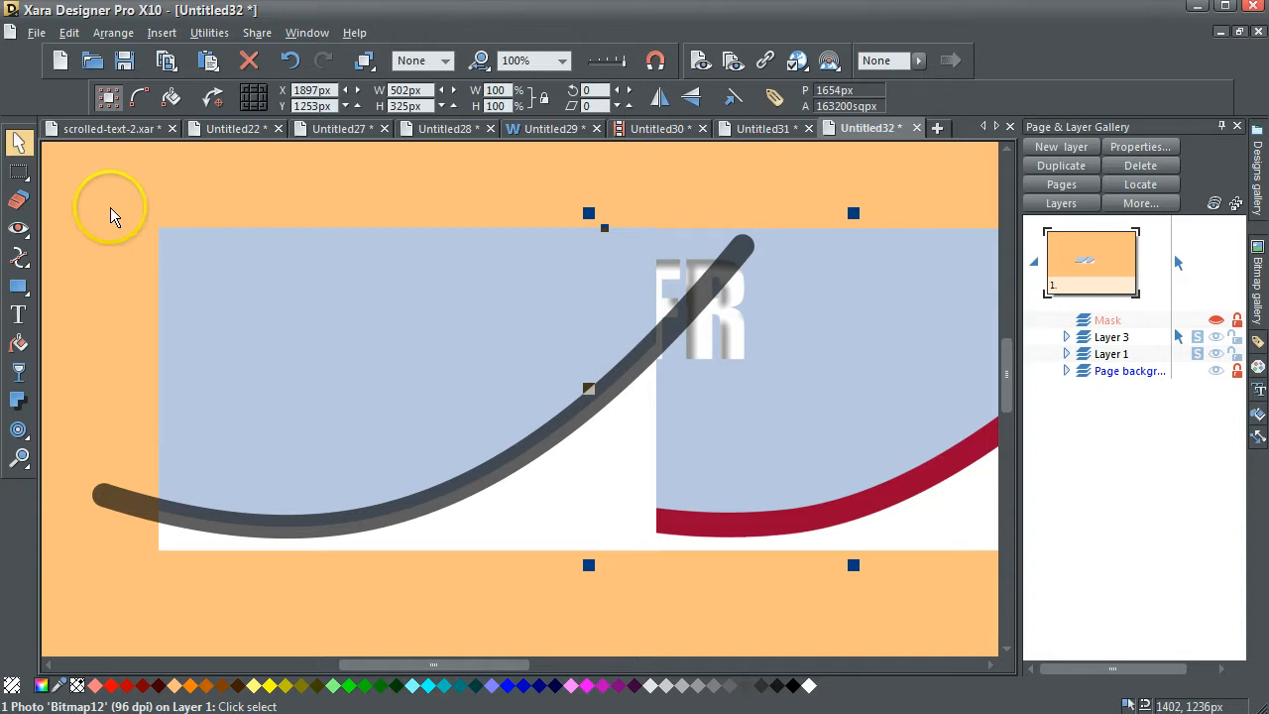
Remove the thick curved line's transparency, colour it with the dark red sampled from the original card's band, and deselect it.
left_click(108, 376)
left_click(113, 501)
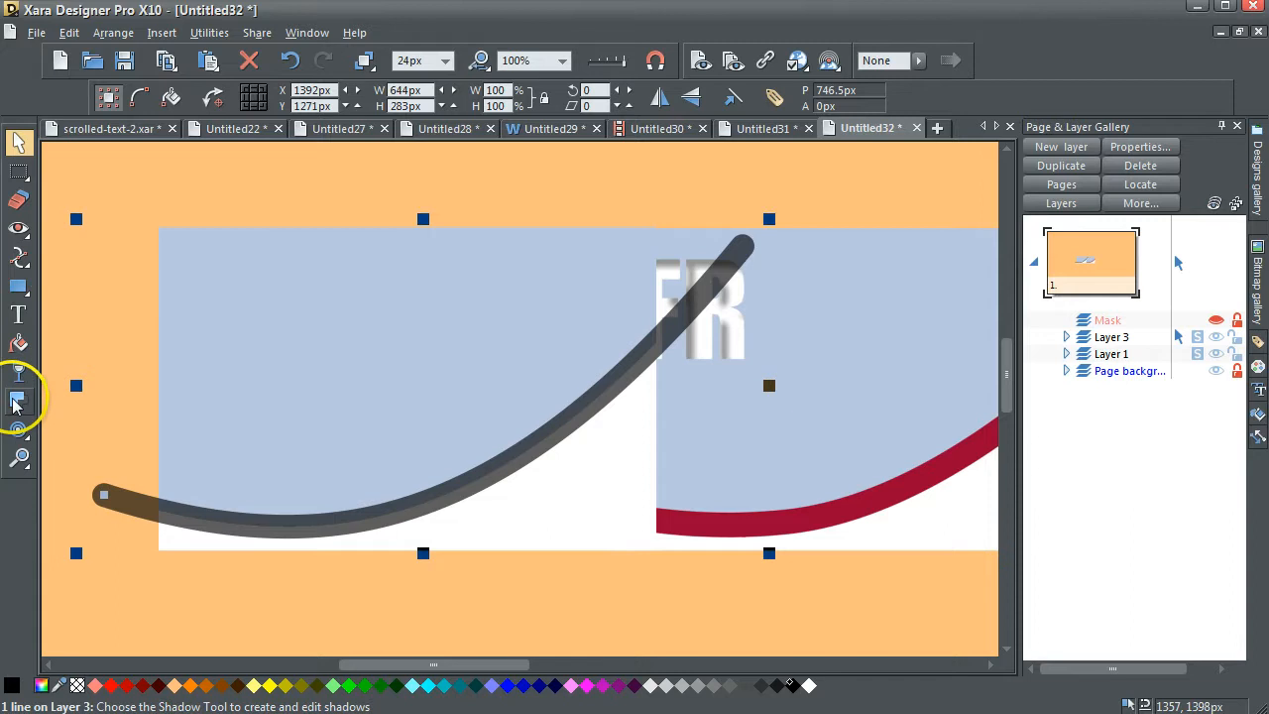
left_click(18, 373)
left_click(188, 97)
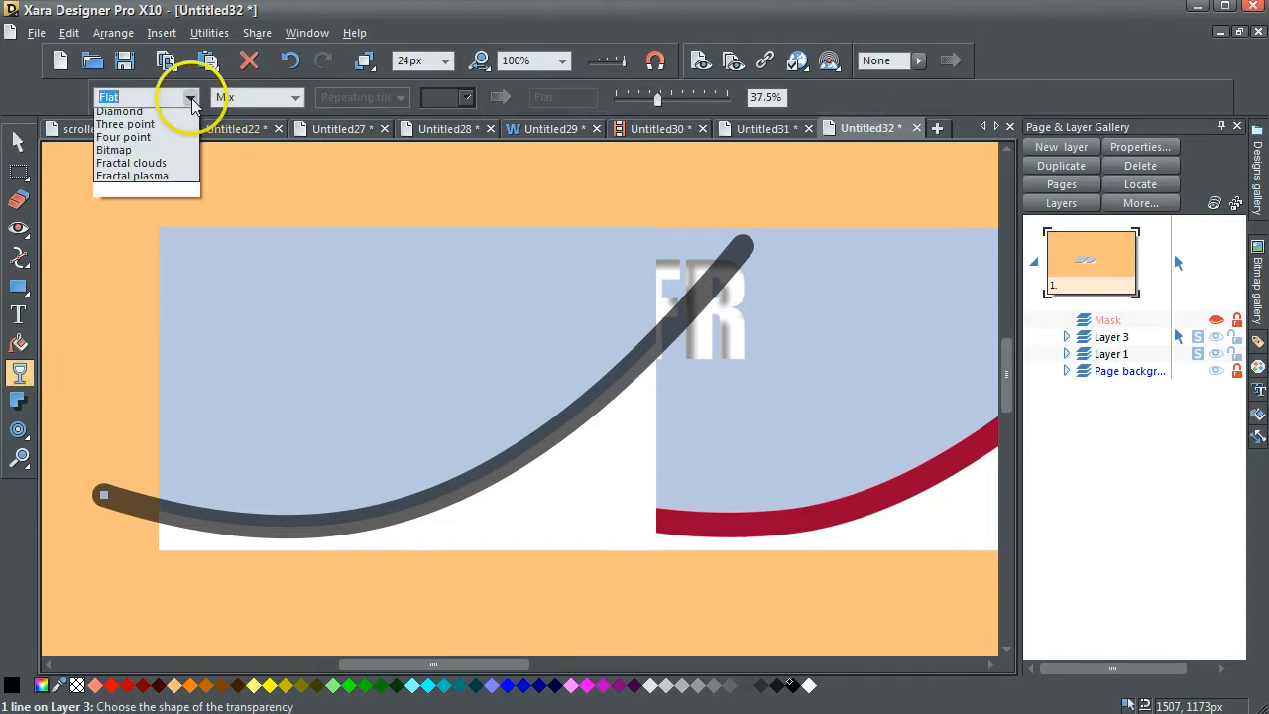
left_click(139, 116)
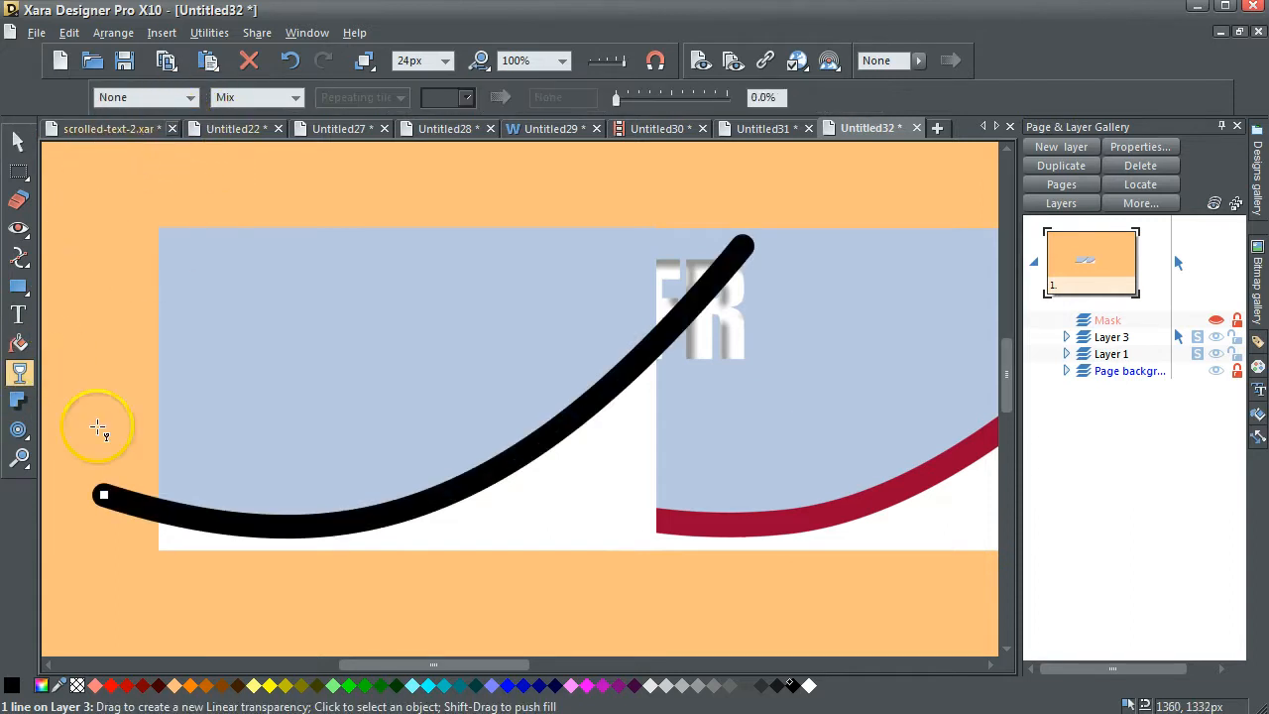
left_click_drag(58, 686, 731, 523)
left_click(617, 190)
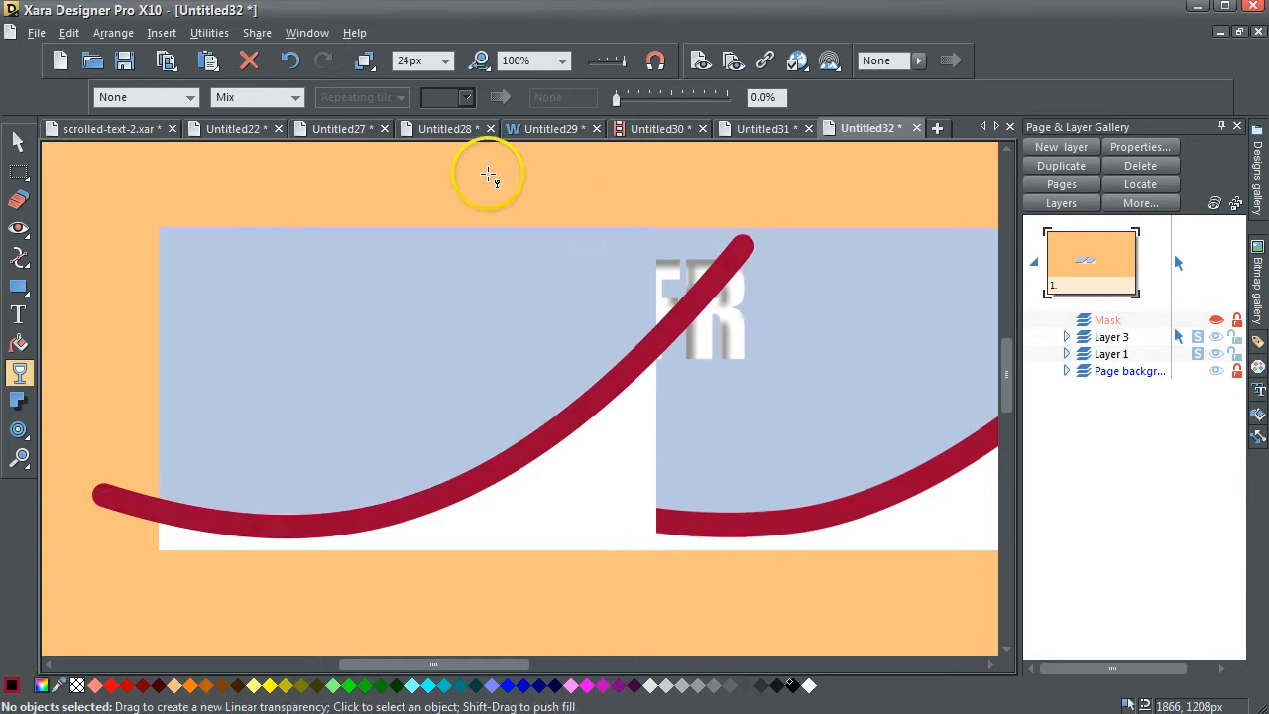
Move the original card bitmap further right, clear of the traced card shapes, and deselect it.
left_click(15, 143)
left_click(764, 383)
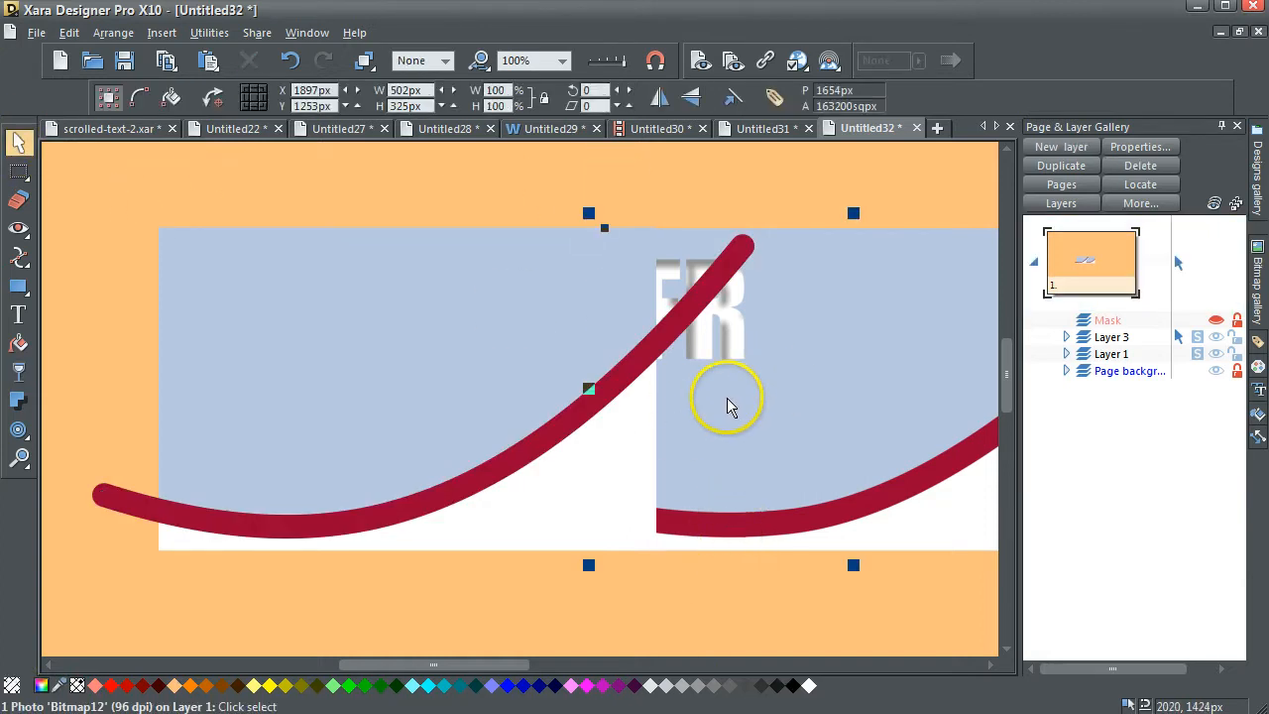
left_click_drag(727, 405, 962, 417)
left_click(771, 418)
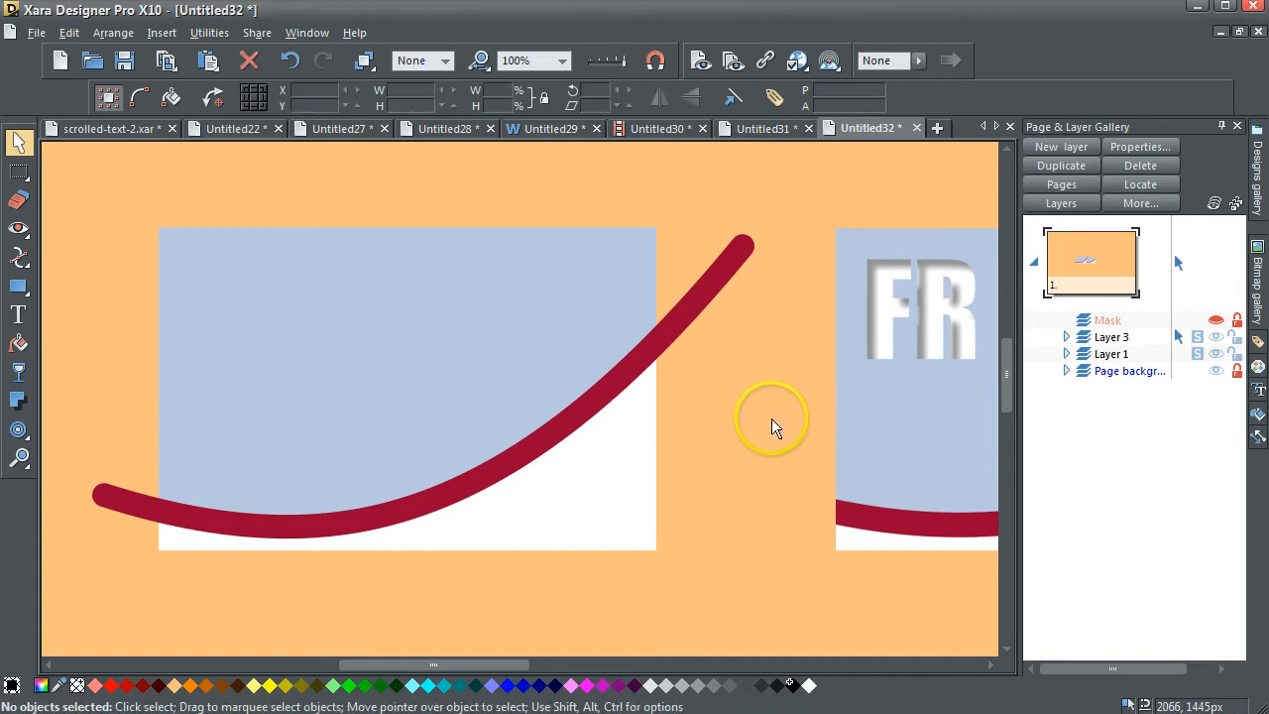
Check the light blue shape, the dark red line and the white shape as separate objects, and clear the selection.
left_click(541, 353)
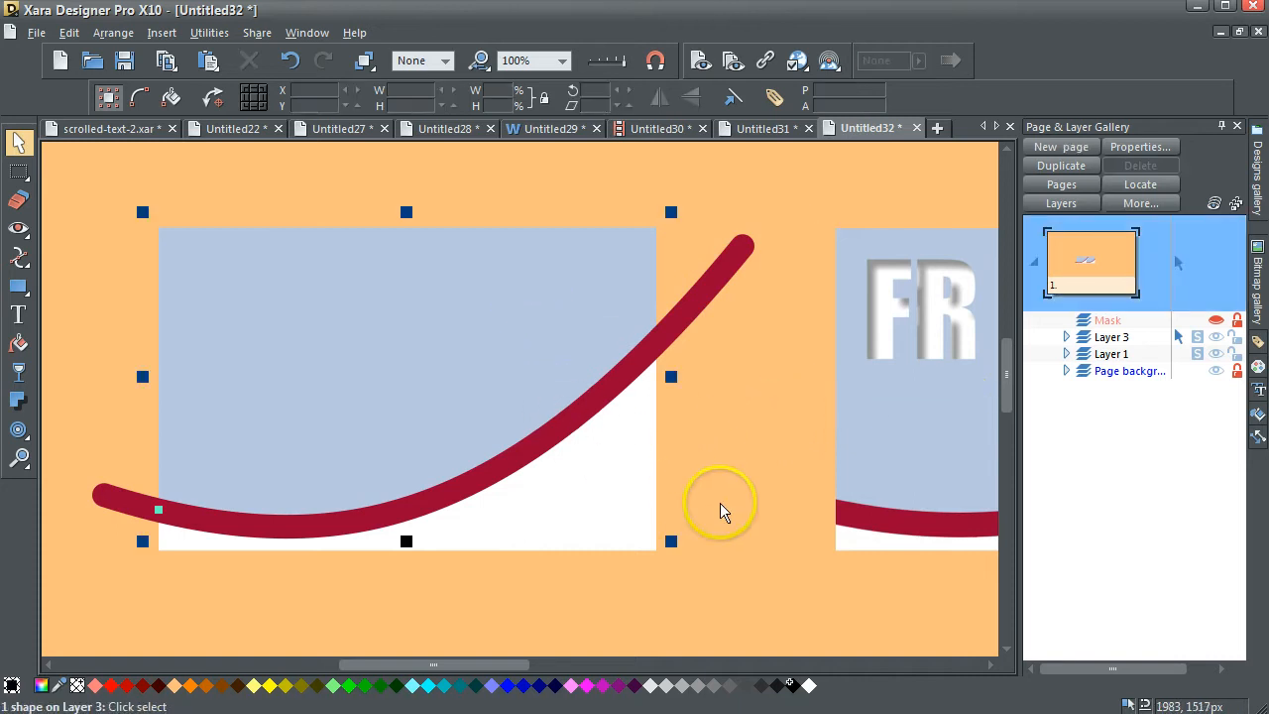
left_click(688, 313)
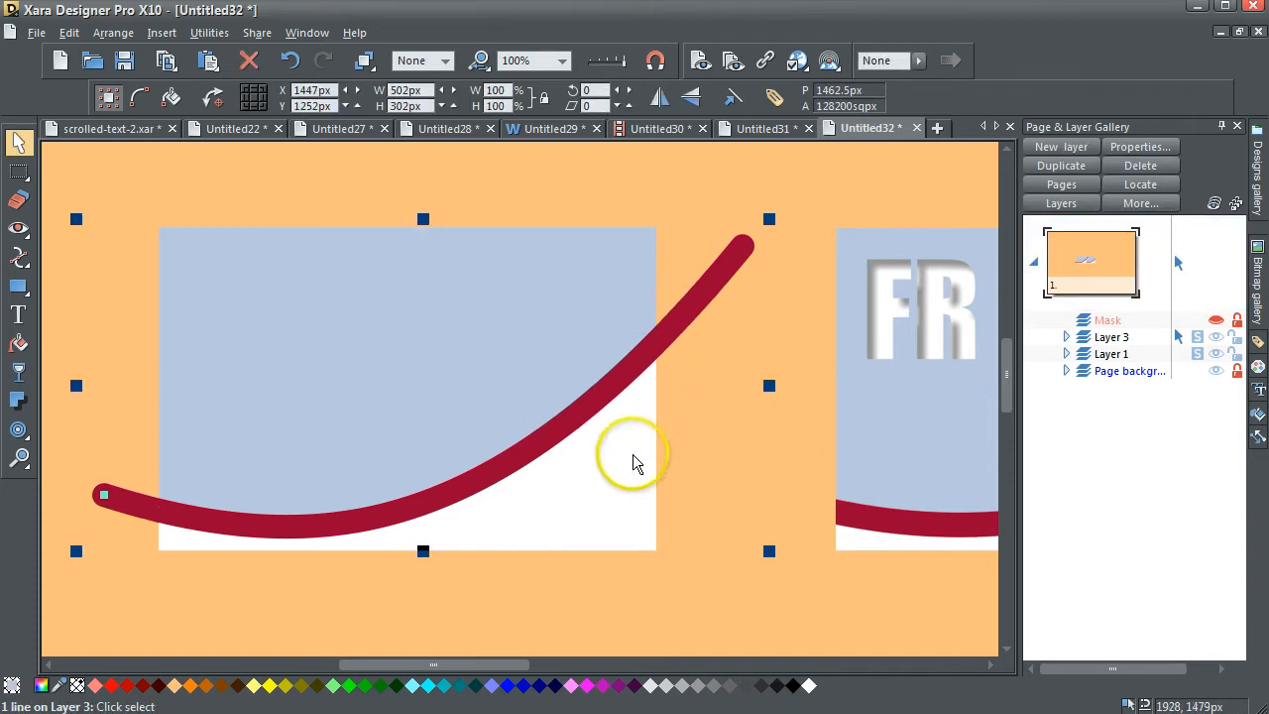
left_click(631, 460)
left_click(487, 210)
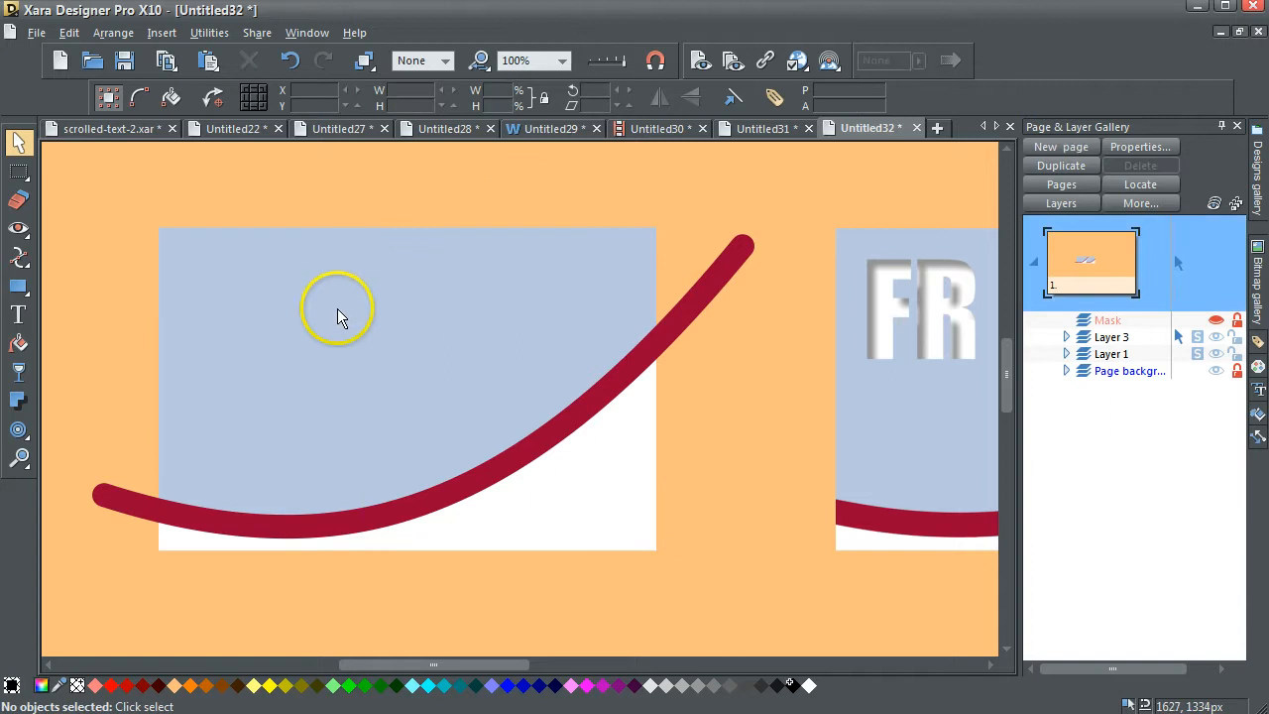
Create a PNG bitmap copy of the light blue and white shapes at 300 DPI with True colour depth.
left_click(372, 352)
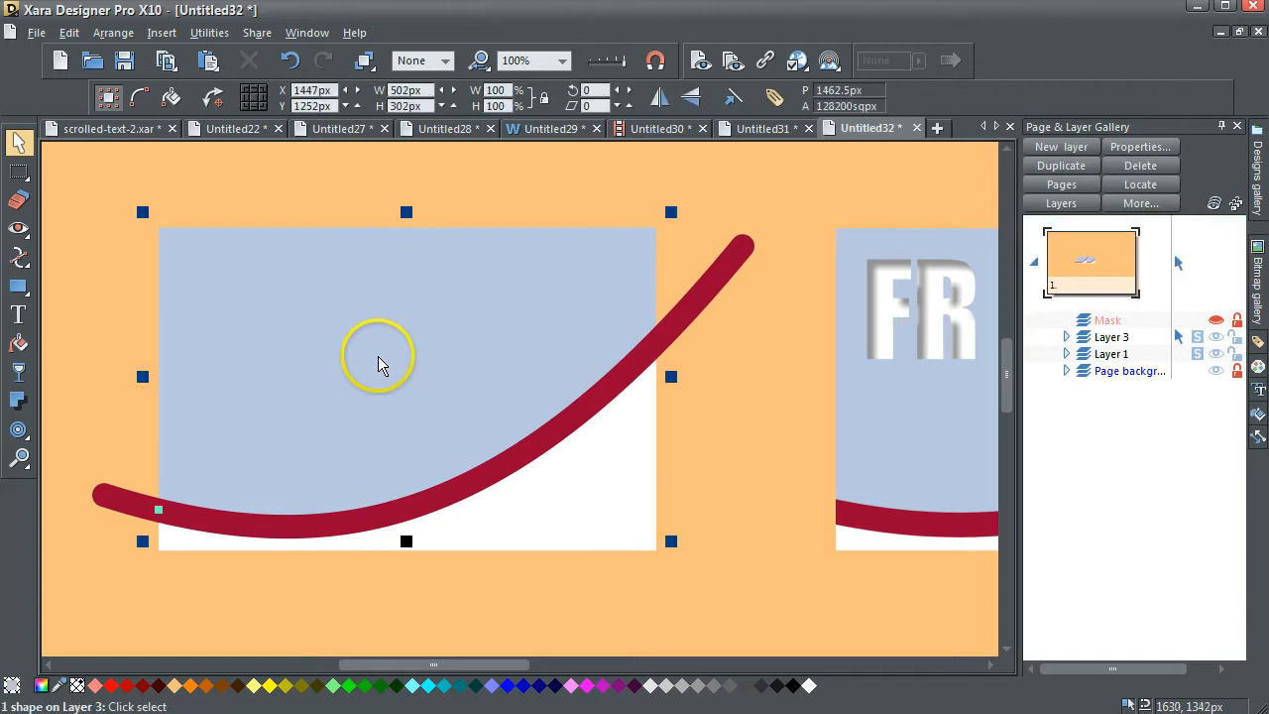
left_click(570, 526, "shift")
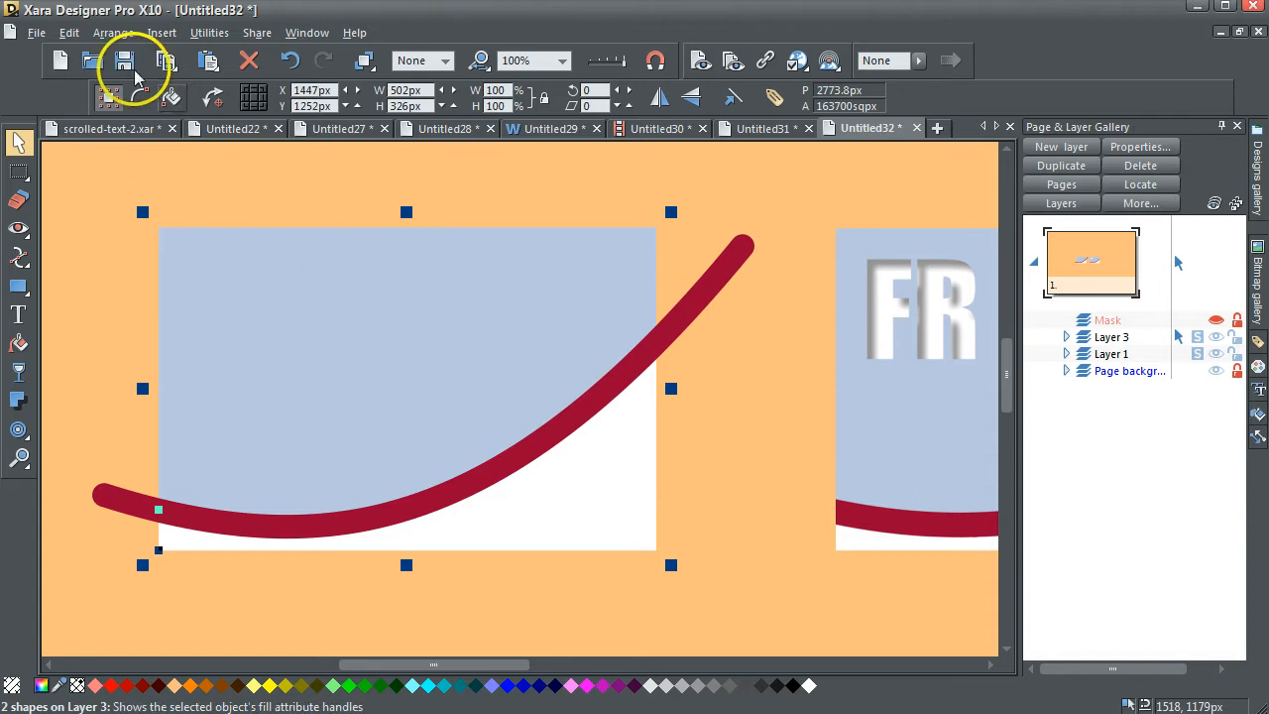
left_click(112, 34)
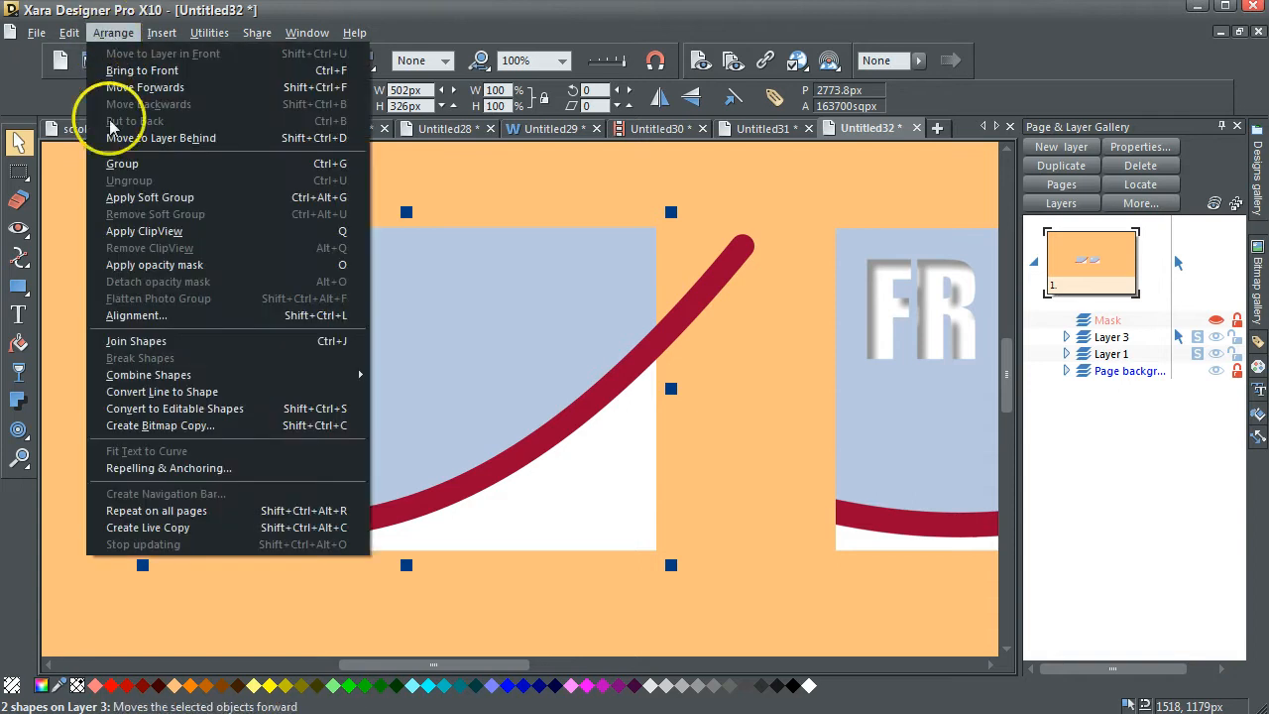
left_click(144, 425)
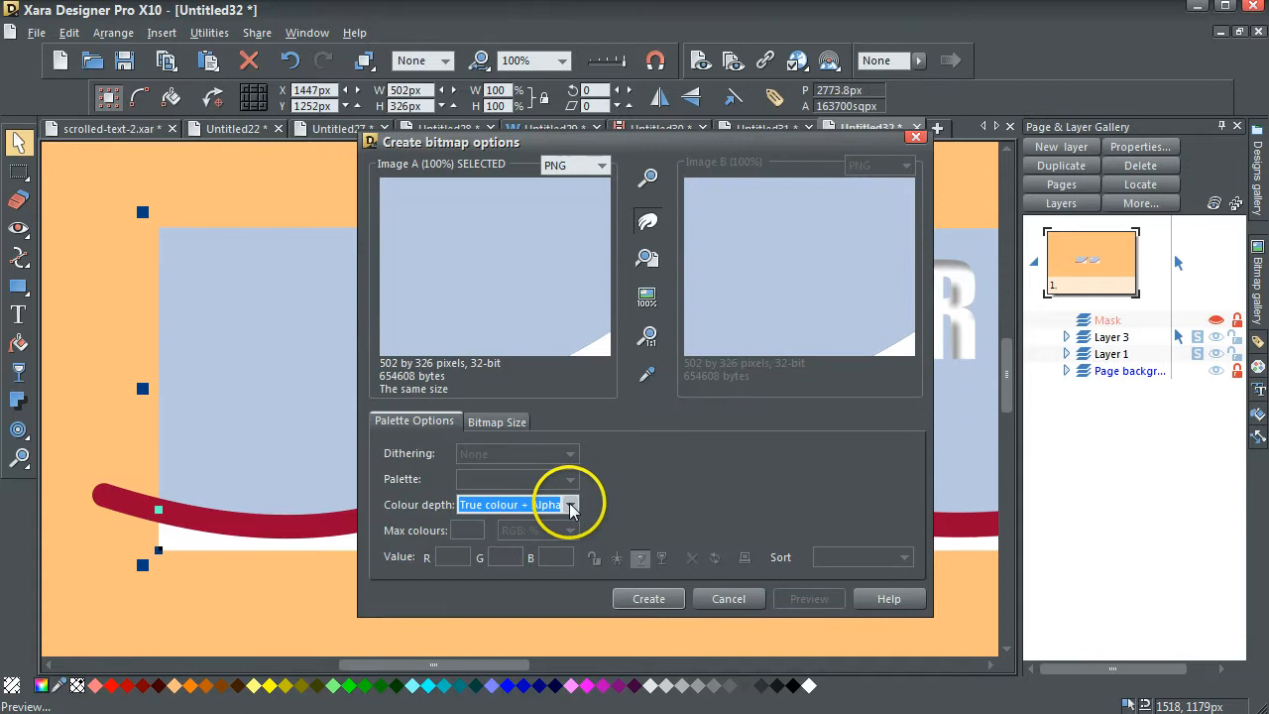
left_click(497, 422)
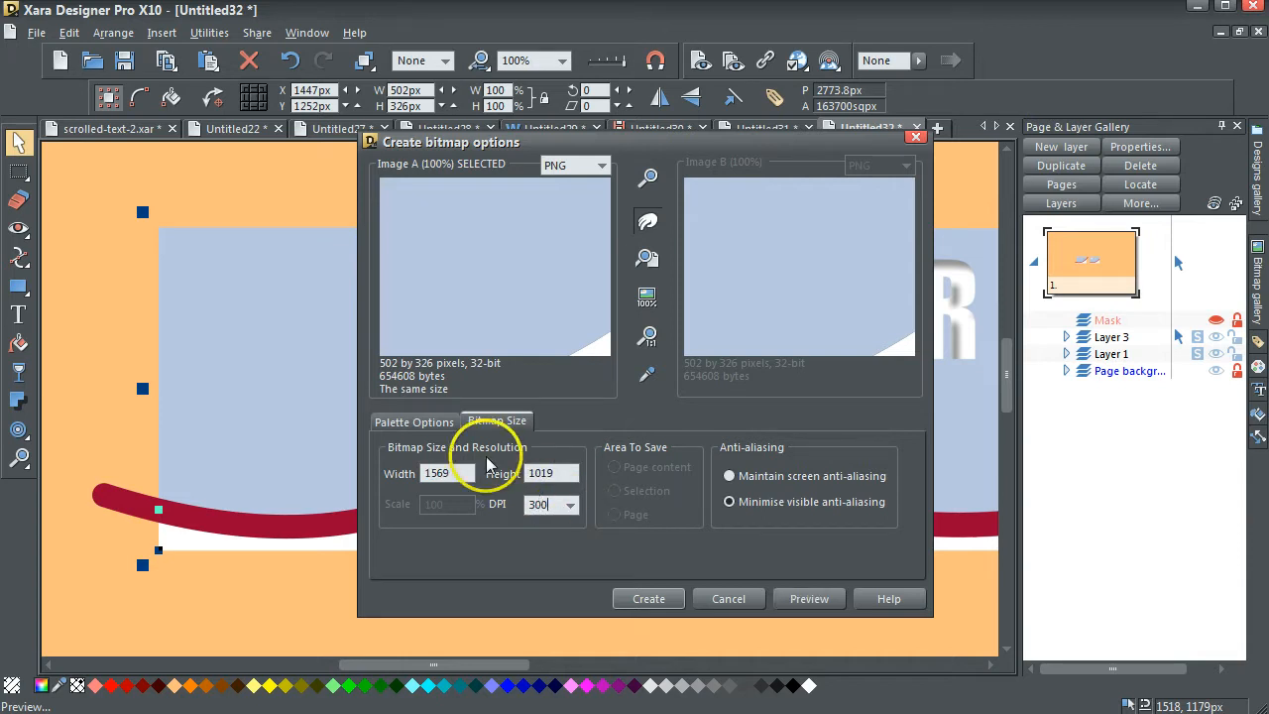
left_click(421, 425)
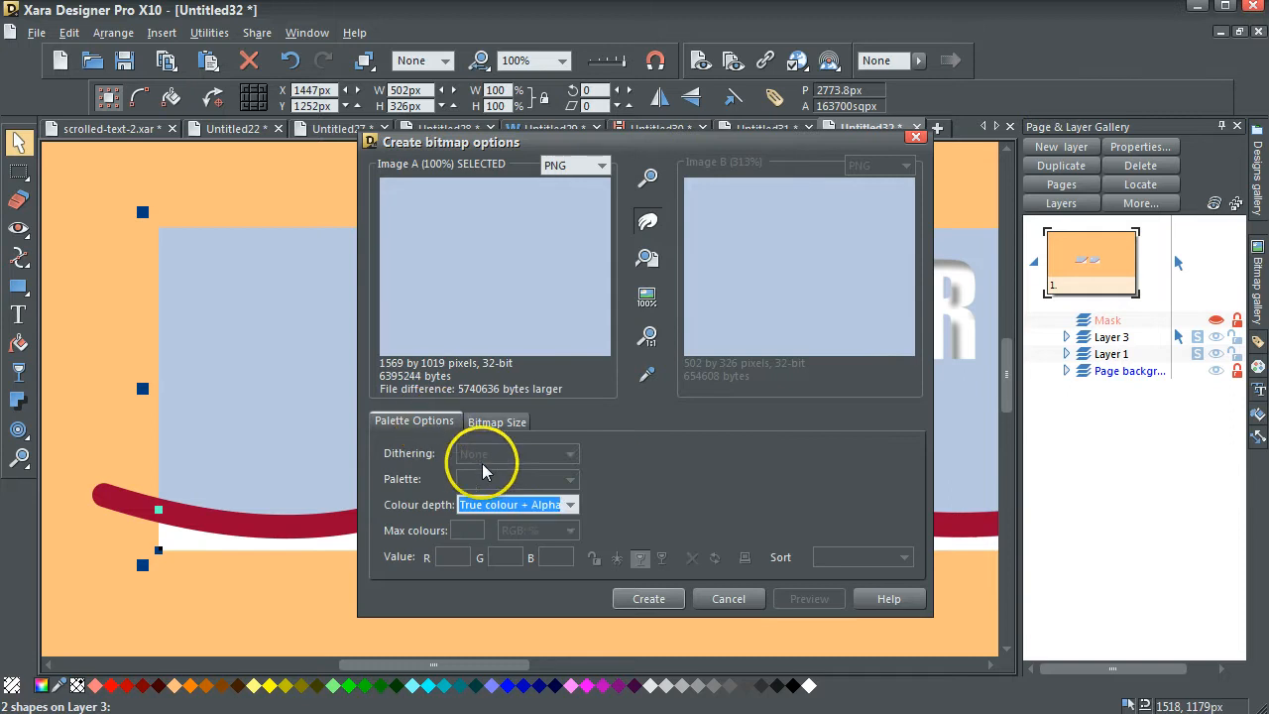
left_click(569, 505)
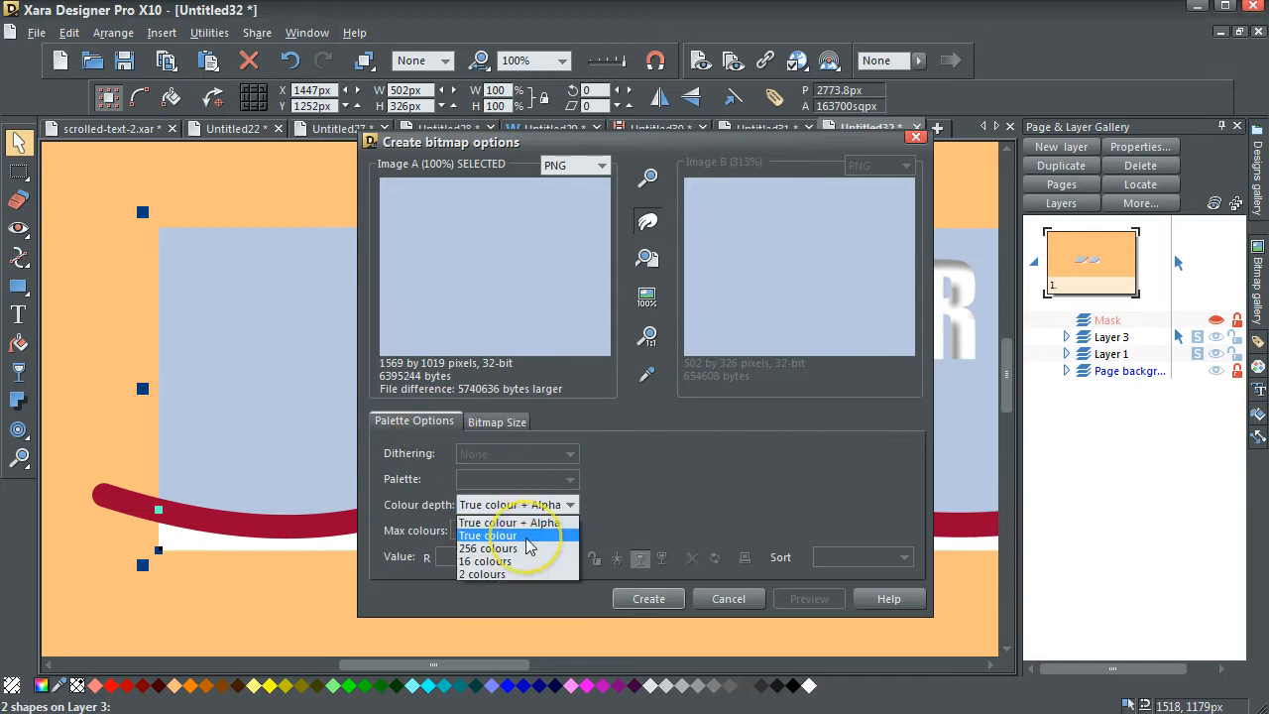
left_click(527, 536)
left_click(647, 599)
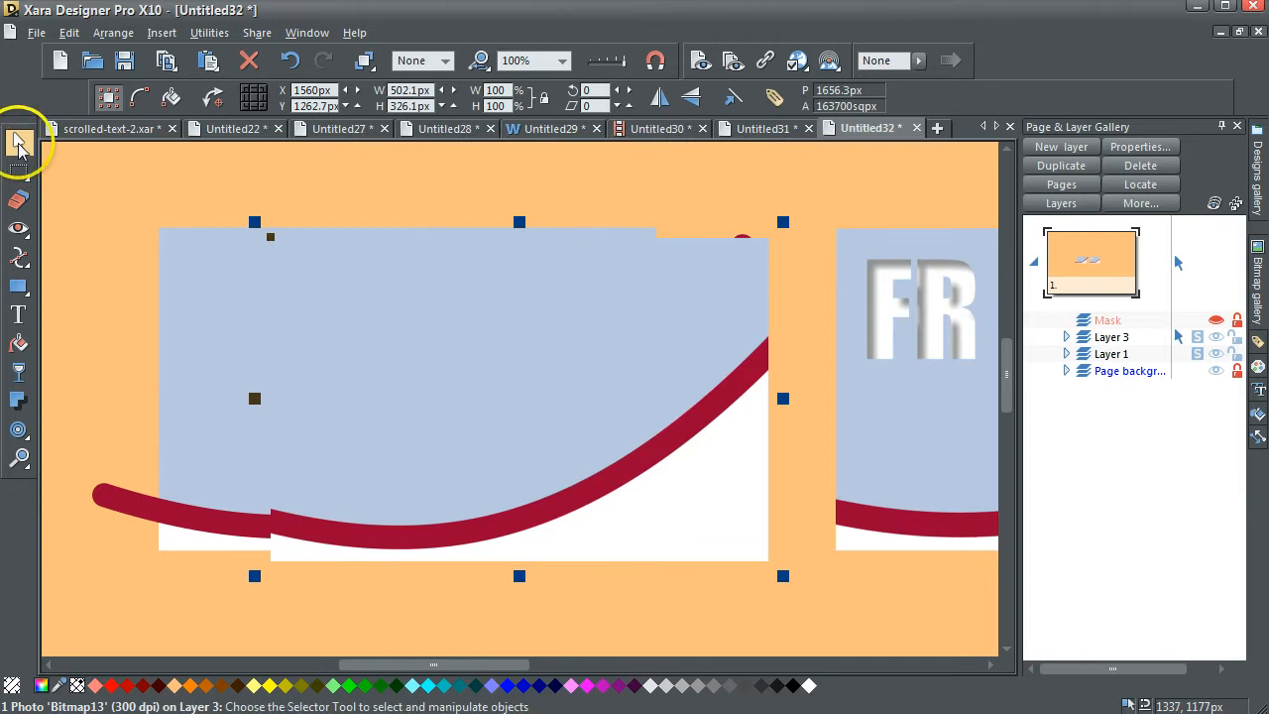
Reposition the new bitmap copy slightly above and to the right of the traced card shapes, overlapping them.
left_click_drag(487, 453, 504, 390)
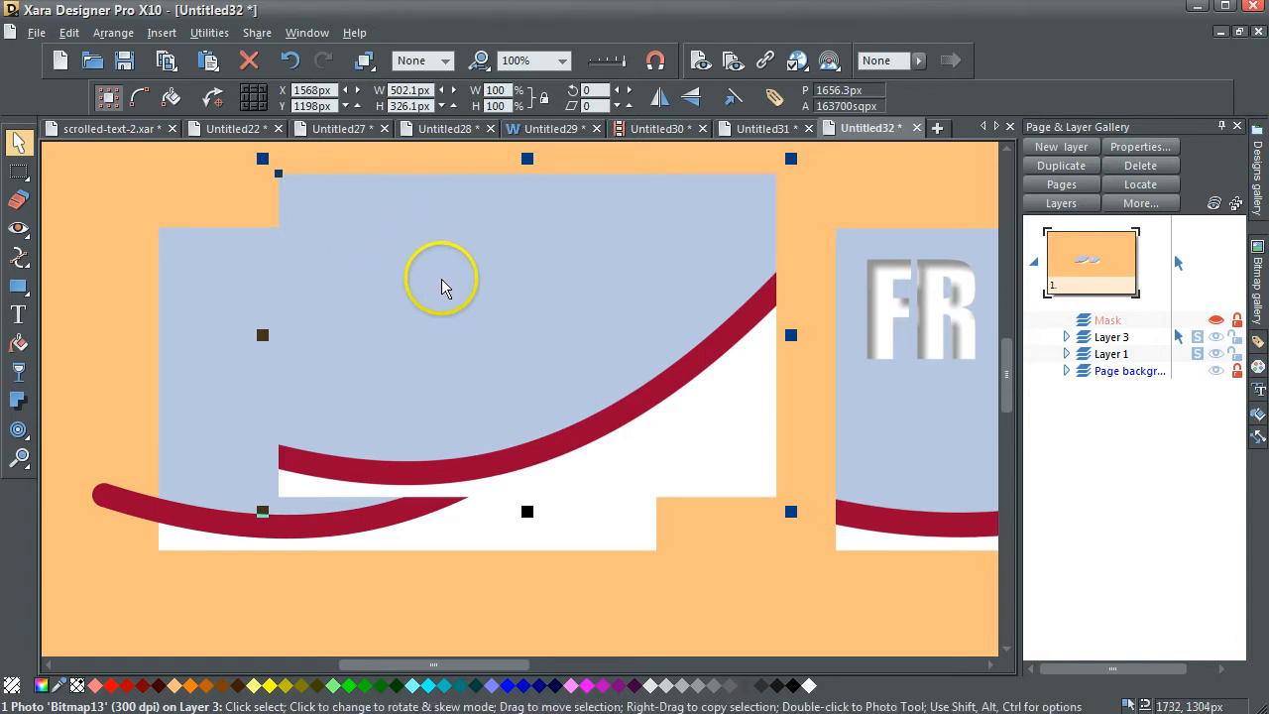
left_click_drag(442, 279, 410, 320)
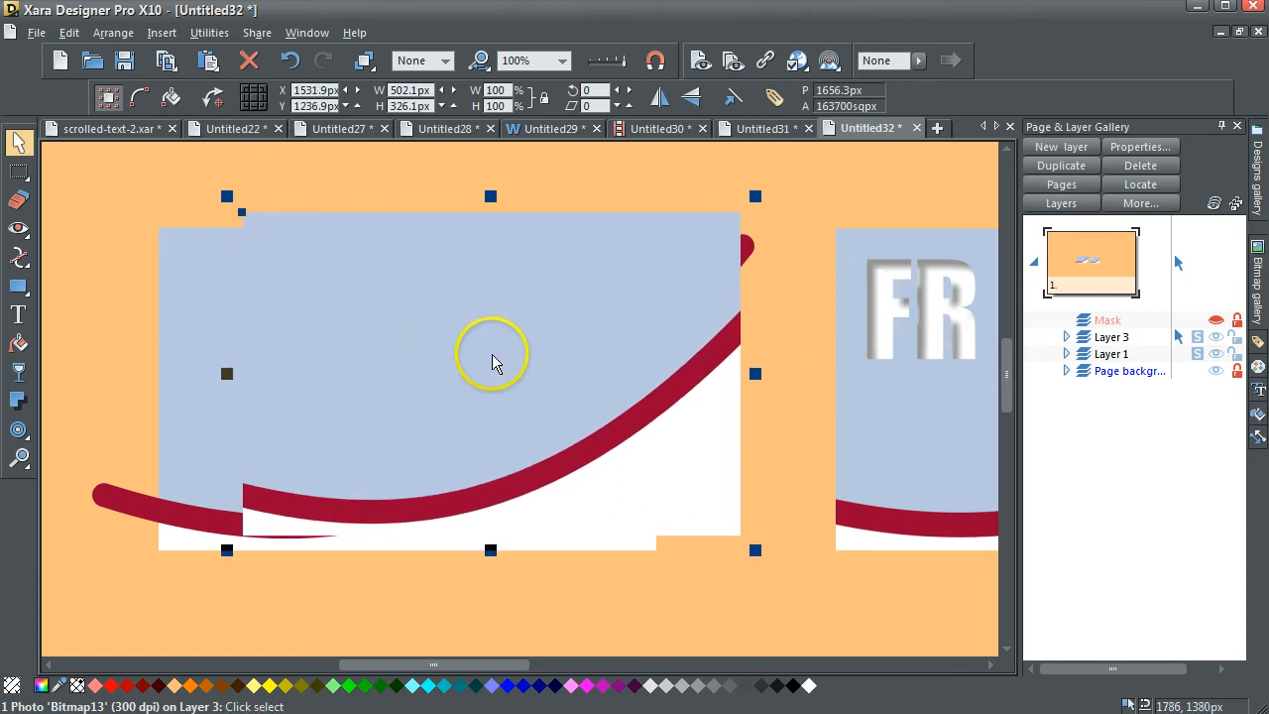
left_click_drag(488, 358, 440, 322)
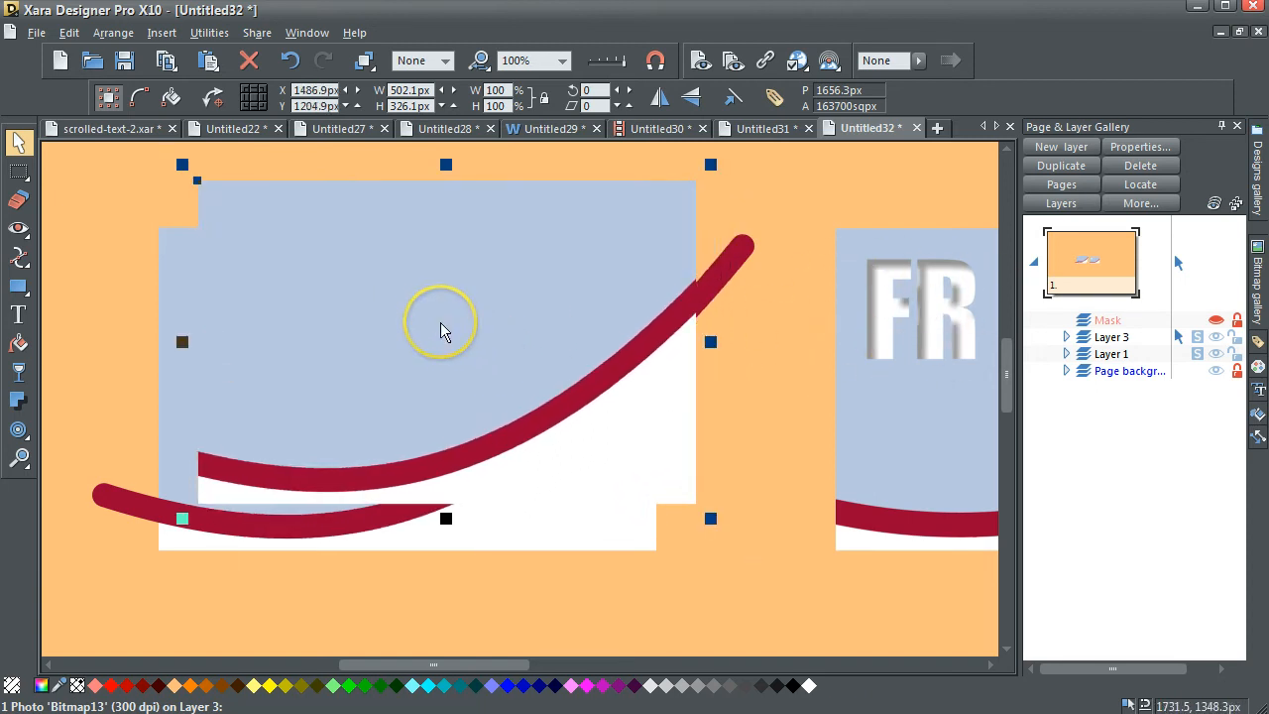